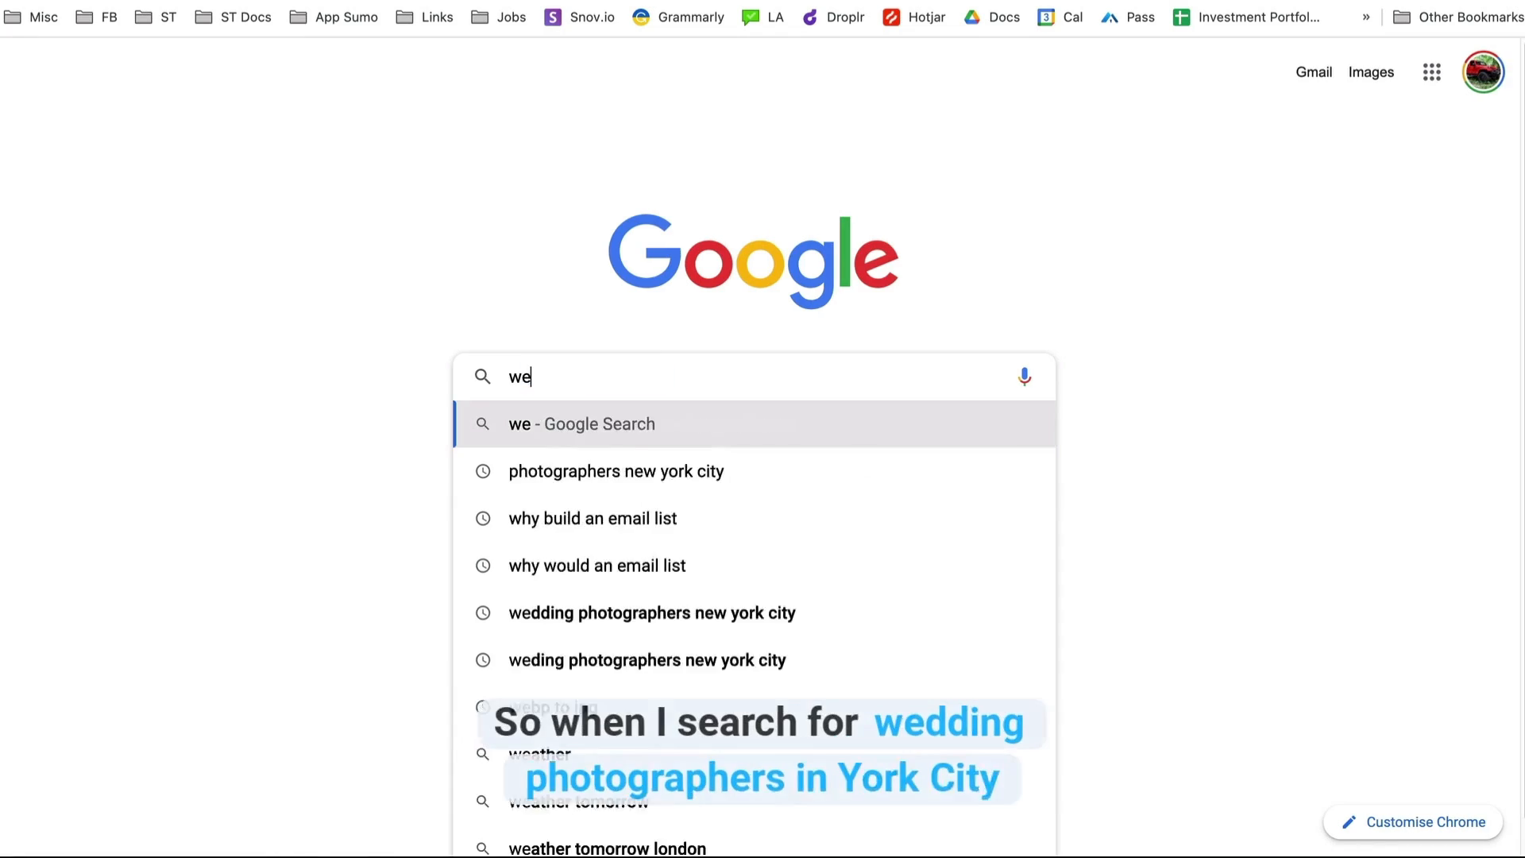
Search Google for "wedding photographers new york city" and review the ads, map listings and organic results.
{"action": "type", "text": "dding pho"}
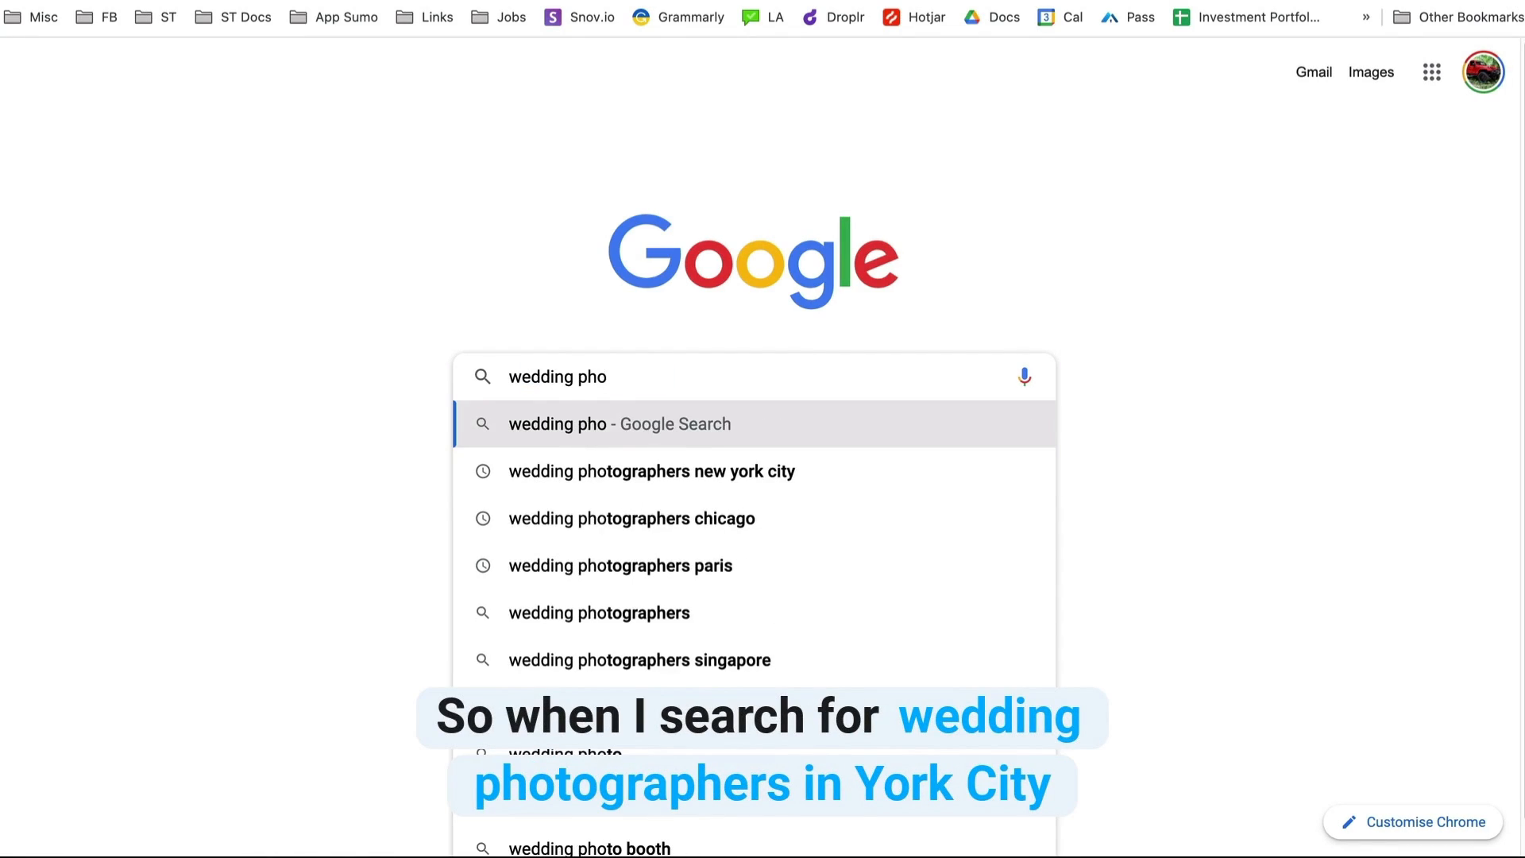
{"action": "left_click", "coordinate": [634, 471]}
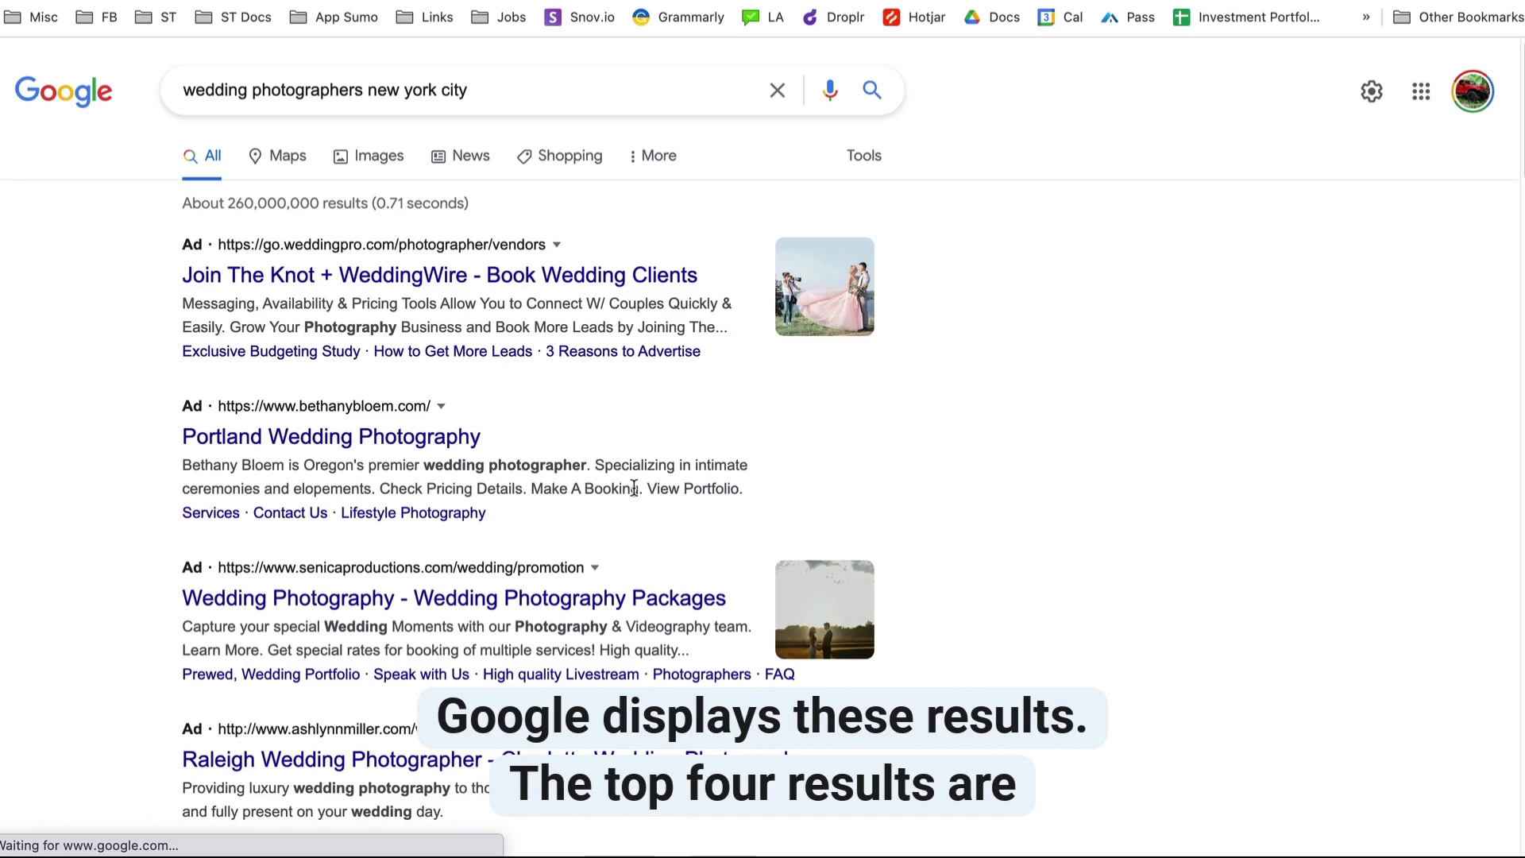
{"action": "scroll", "coordinate": [127, 280], "scroll_direction": "down", "scroll_amount": 7}
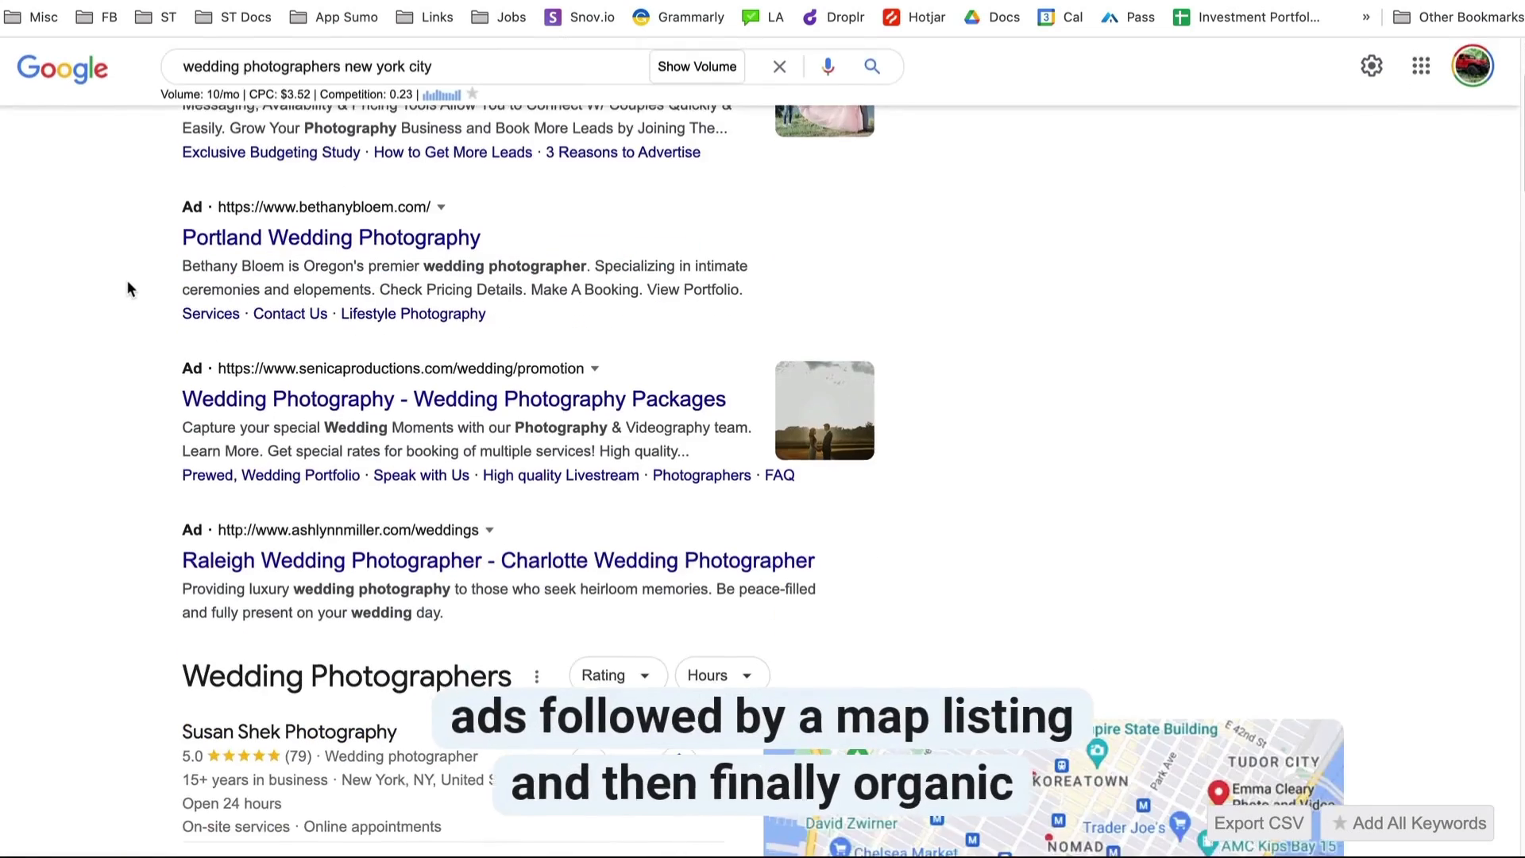
{"action": "scroll", "coordinate": [127, 282], "scroll_direction": "down", "scroll_amount": 7}
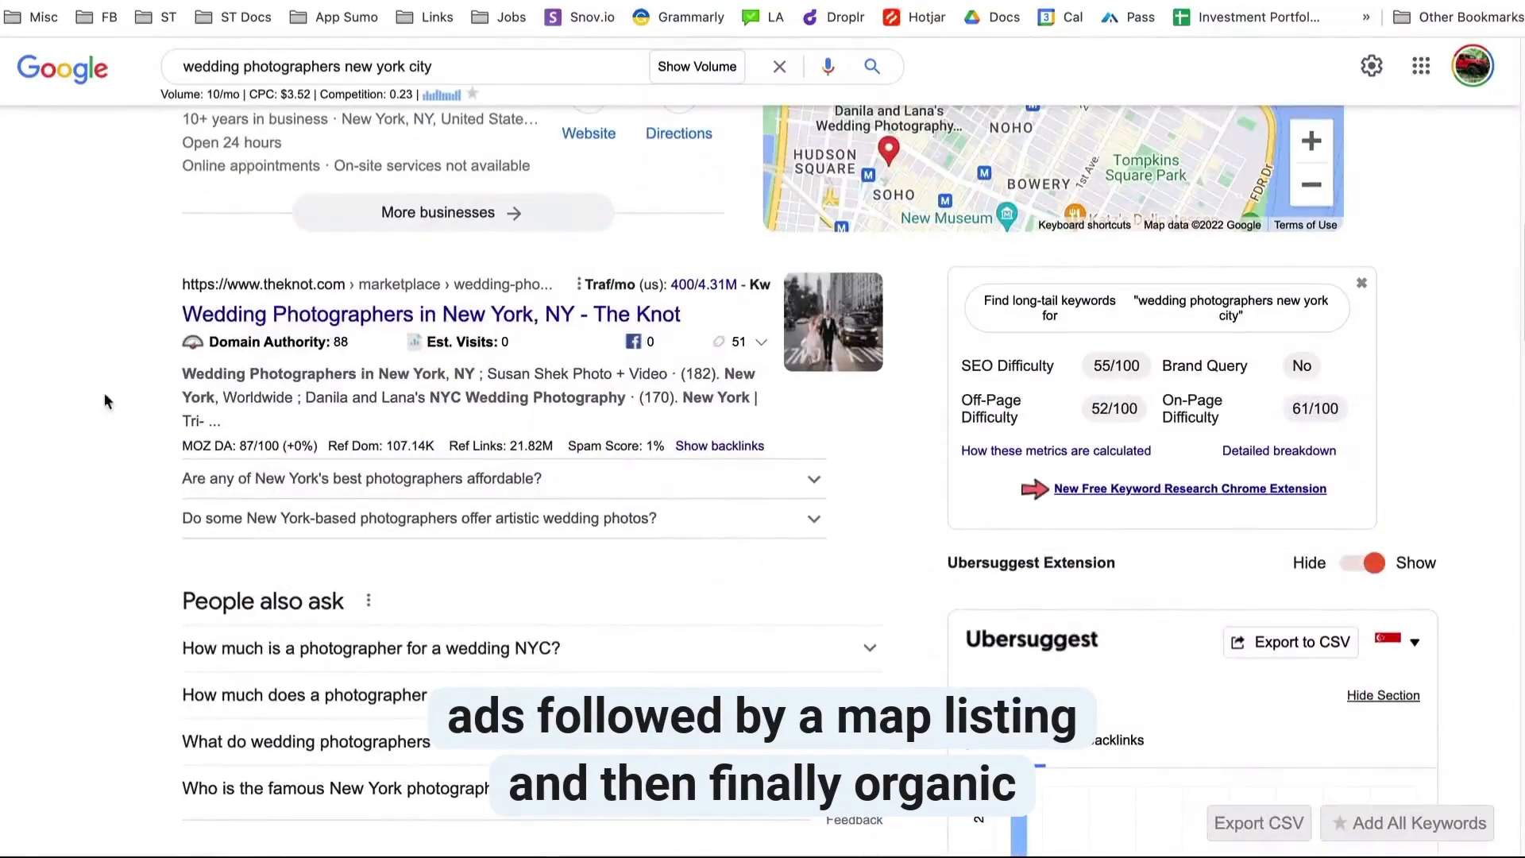
{"action": "scroll", "coordinate": [229, 555], "scroll_direction": "up", "scroll_amount": 5}
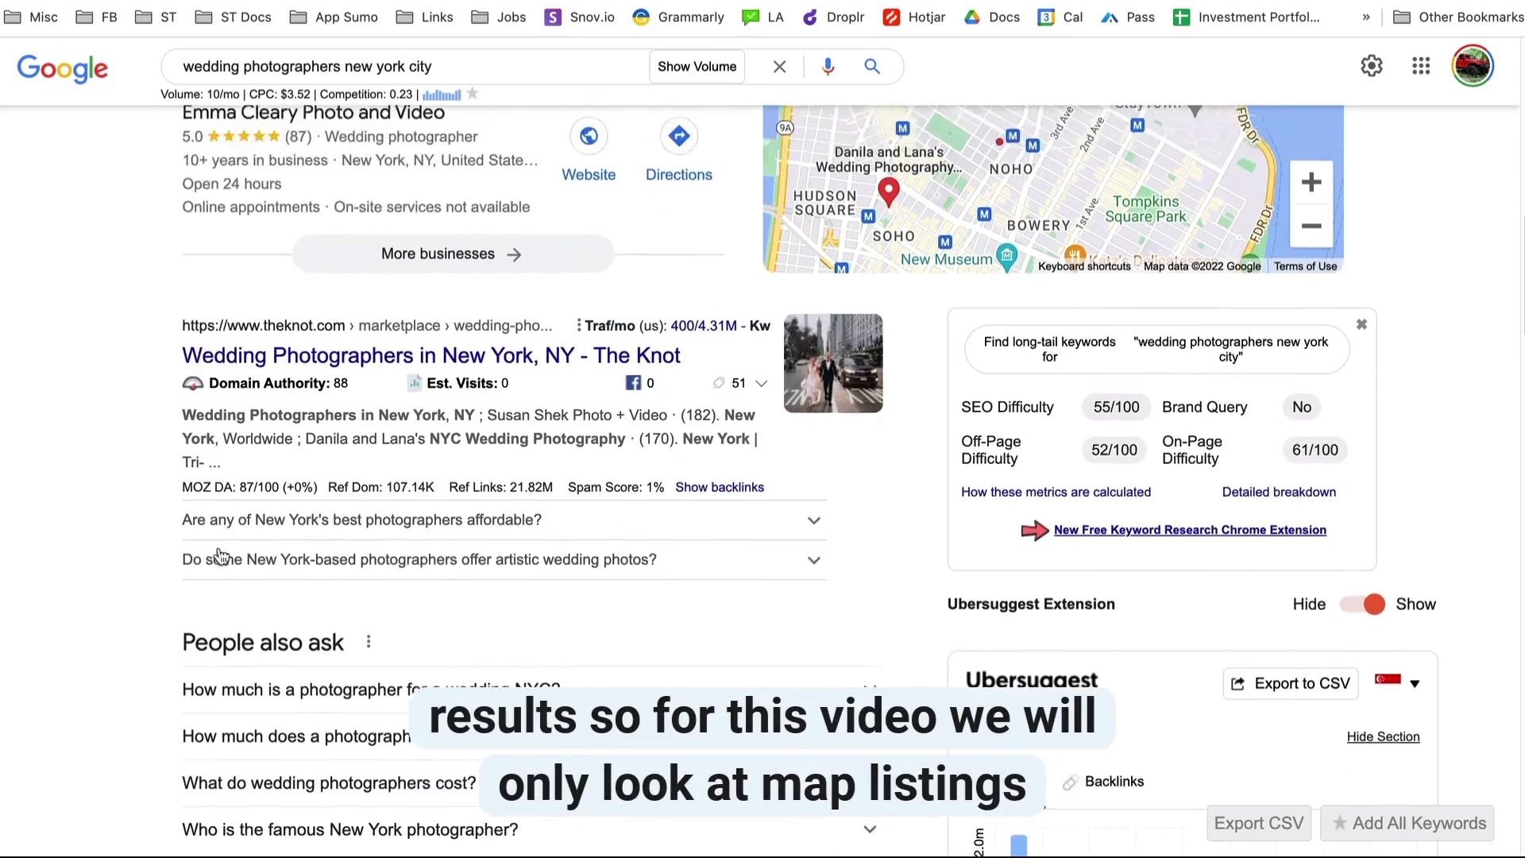
{"action": "scroll", "coordinate": [217, 545], "scroll_direction": "up", "scroll_amount": 1}
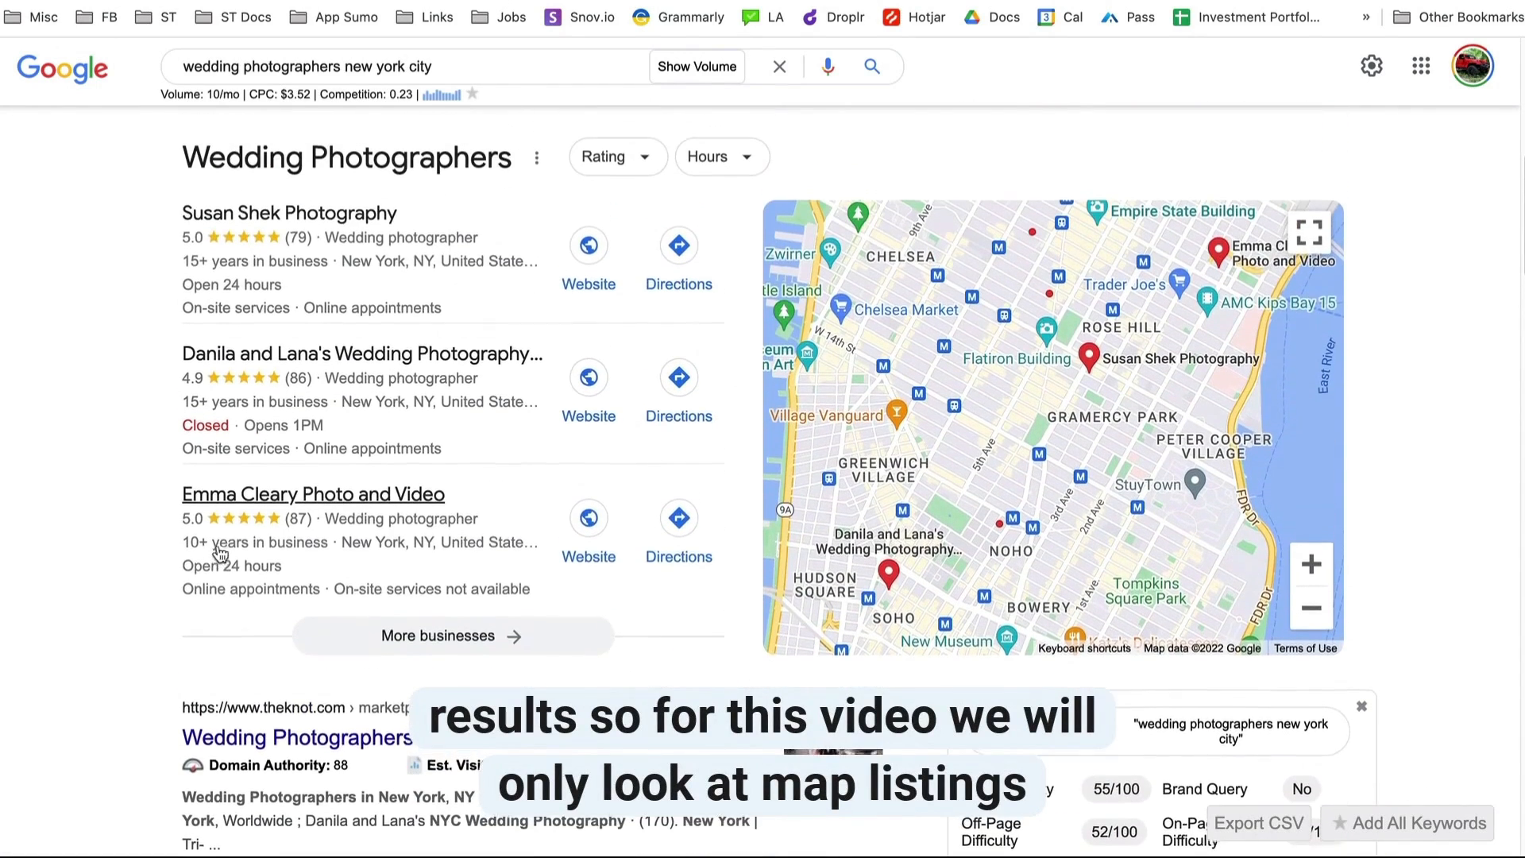
Open the full list of businesses for the wedding photographer search and look through it down to the page numbers.
{"action": "left_click", "coordinate": [466, 641]}
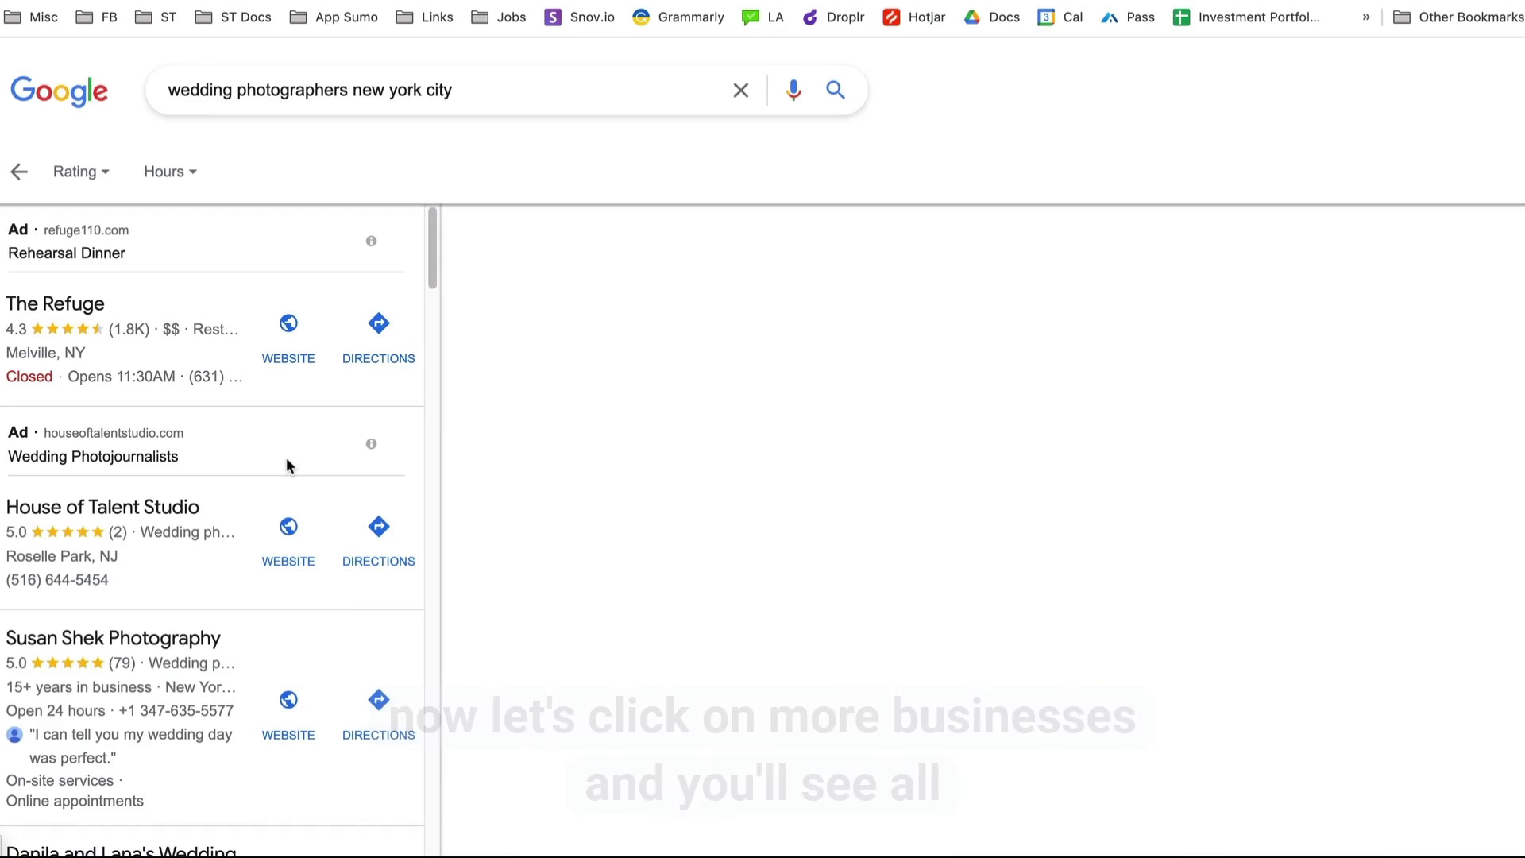
{"action": "scroll", "coordinate": [287, 468], "scroll_direction": "down", "scroll_amount": 1}
{"action": "scroll", "coordinate": [288, 470], "scroll_direction": "down", "scroll_amount": 1}
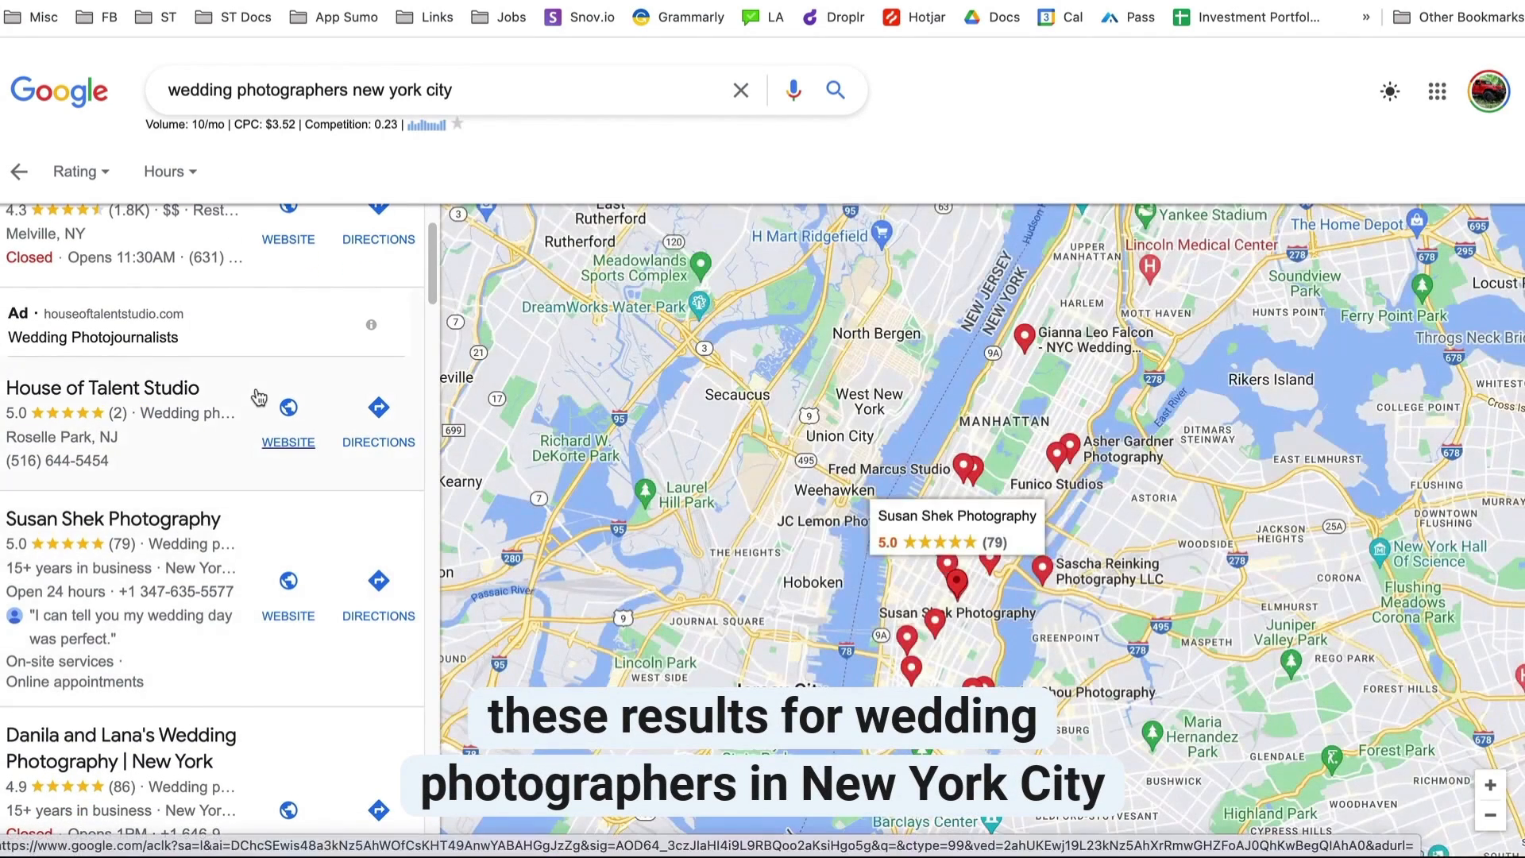
{"action": "scroll", "coordinate": [224, 584], "scroll_direction": "down", "scroll_amount": 1}
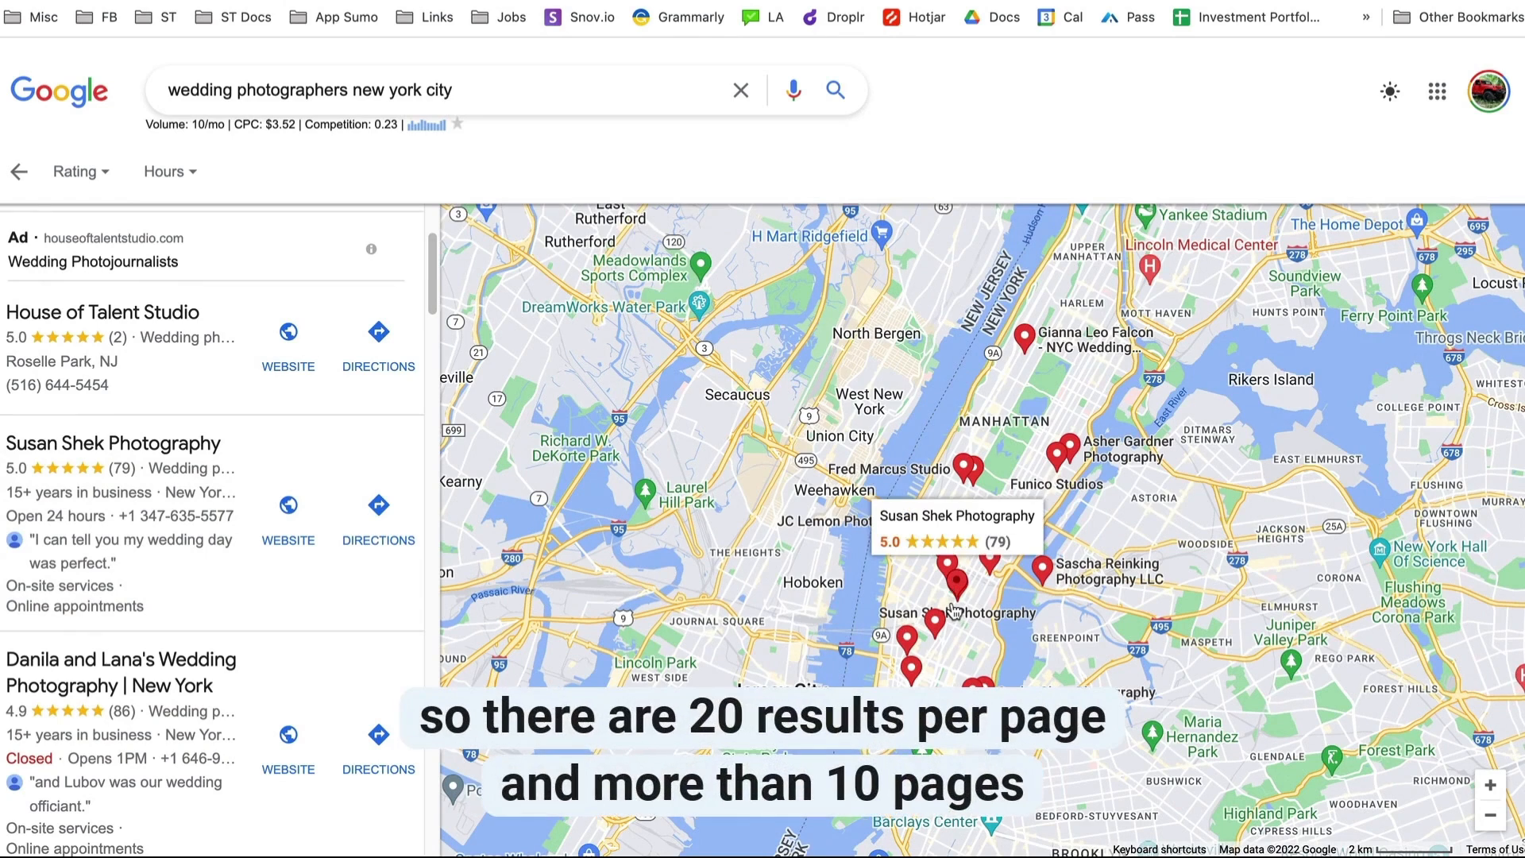
{"action": "scroll", "coordinate": [247, 509], "scroll_direction": "down", "scroll_amount": 15}
{"action": "scroll", "coordinate": [247, 510], "scroll_direction": "down", "scroll_amount": 10}
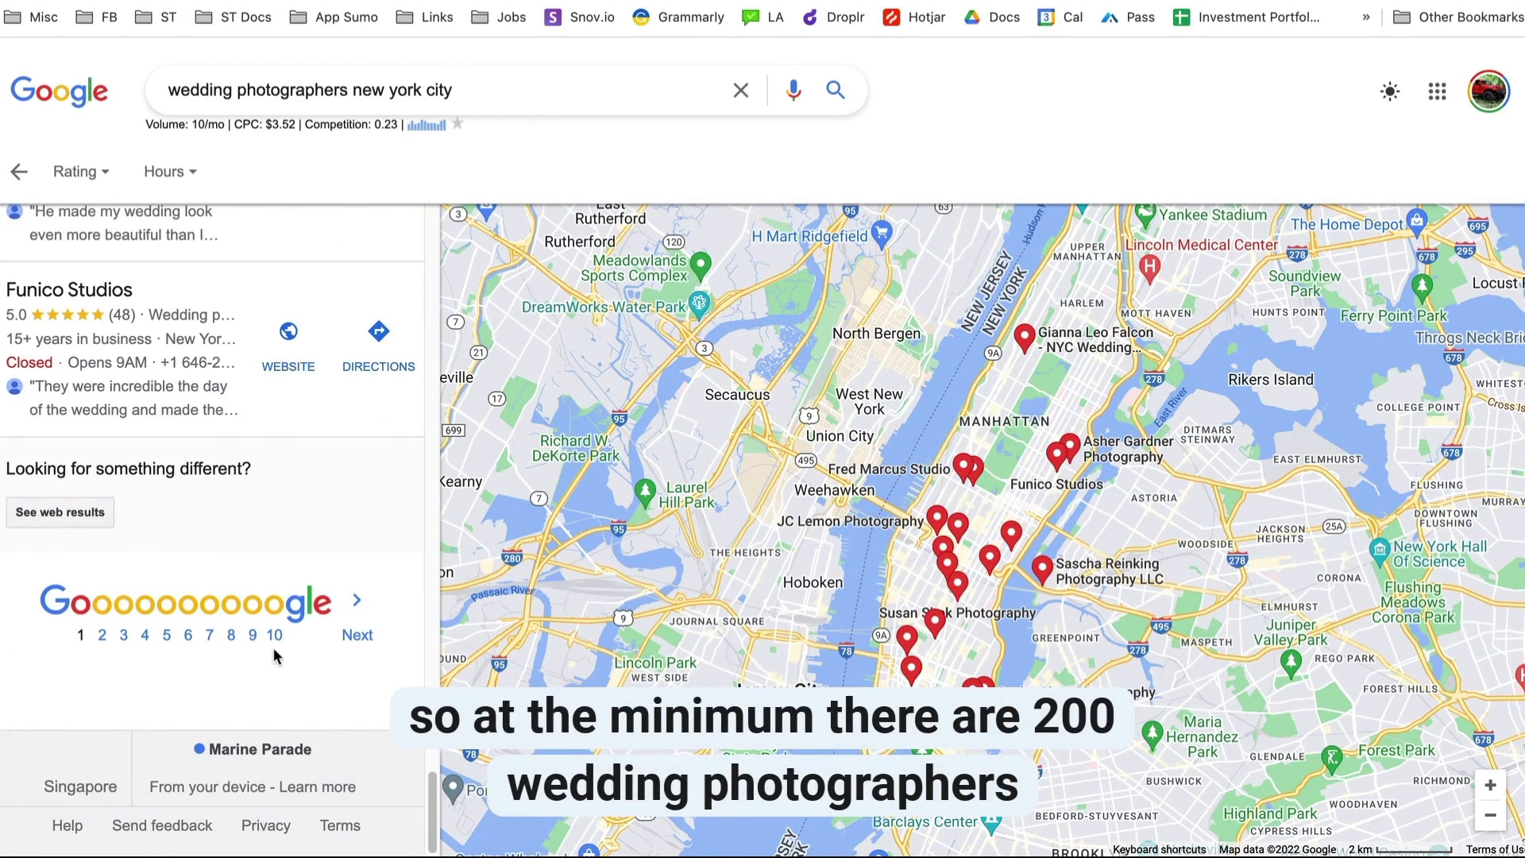
{"action": "scroll", "coordinate": [271, 645], "scroll_direction": "up", "scroll_amount": 8}
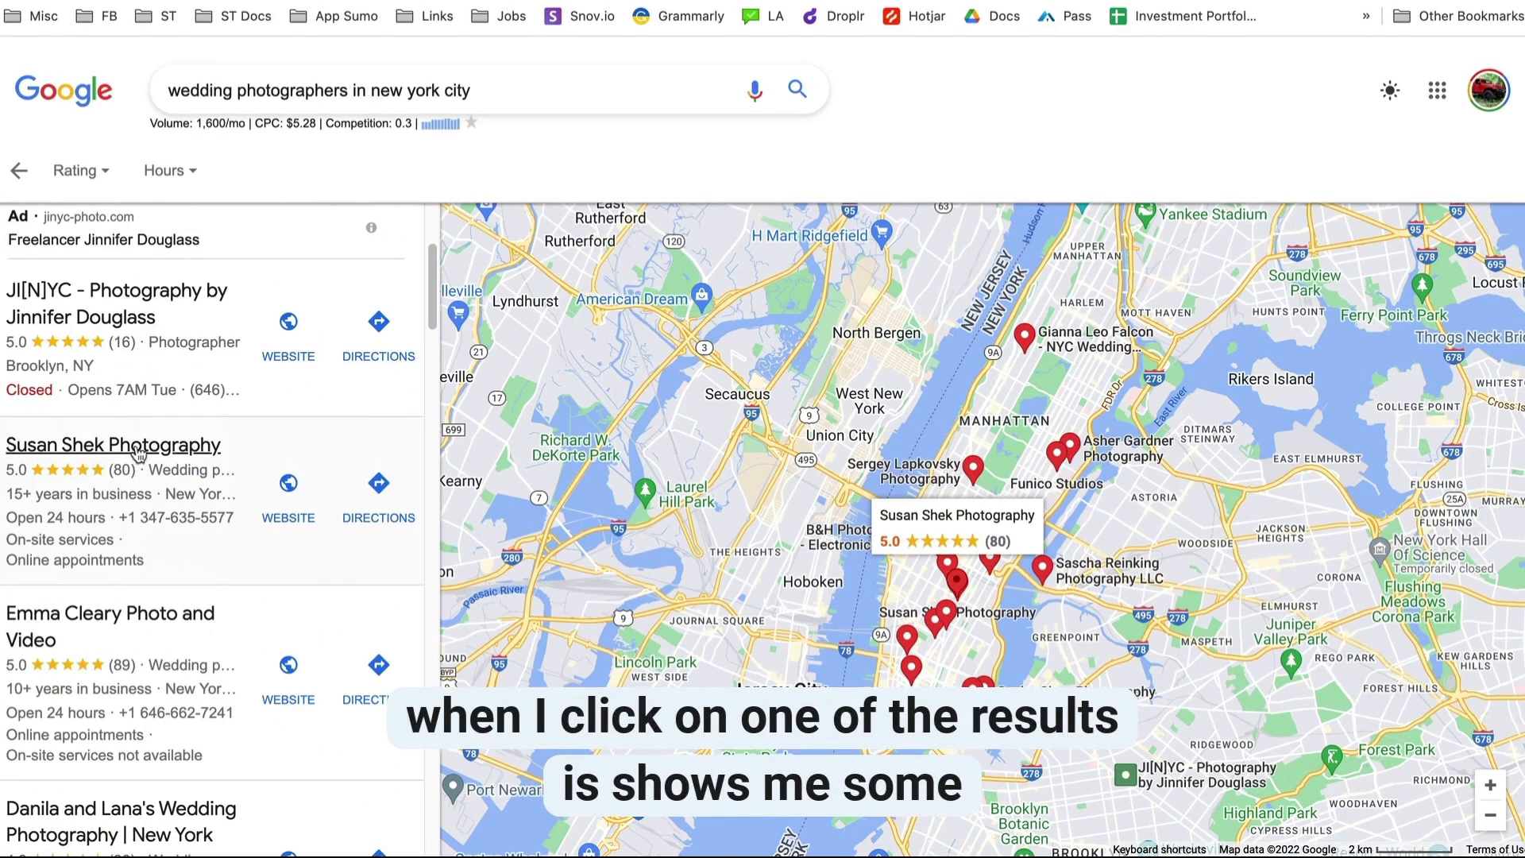
Open the first non-sponsored photographer's listing and visit its website to look for a contact email.
{"action": "left_click", "coordinate": [139, 452]}
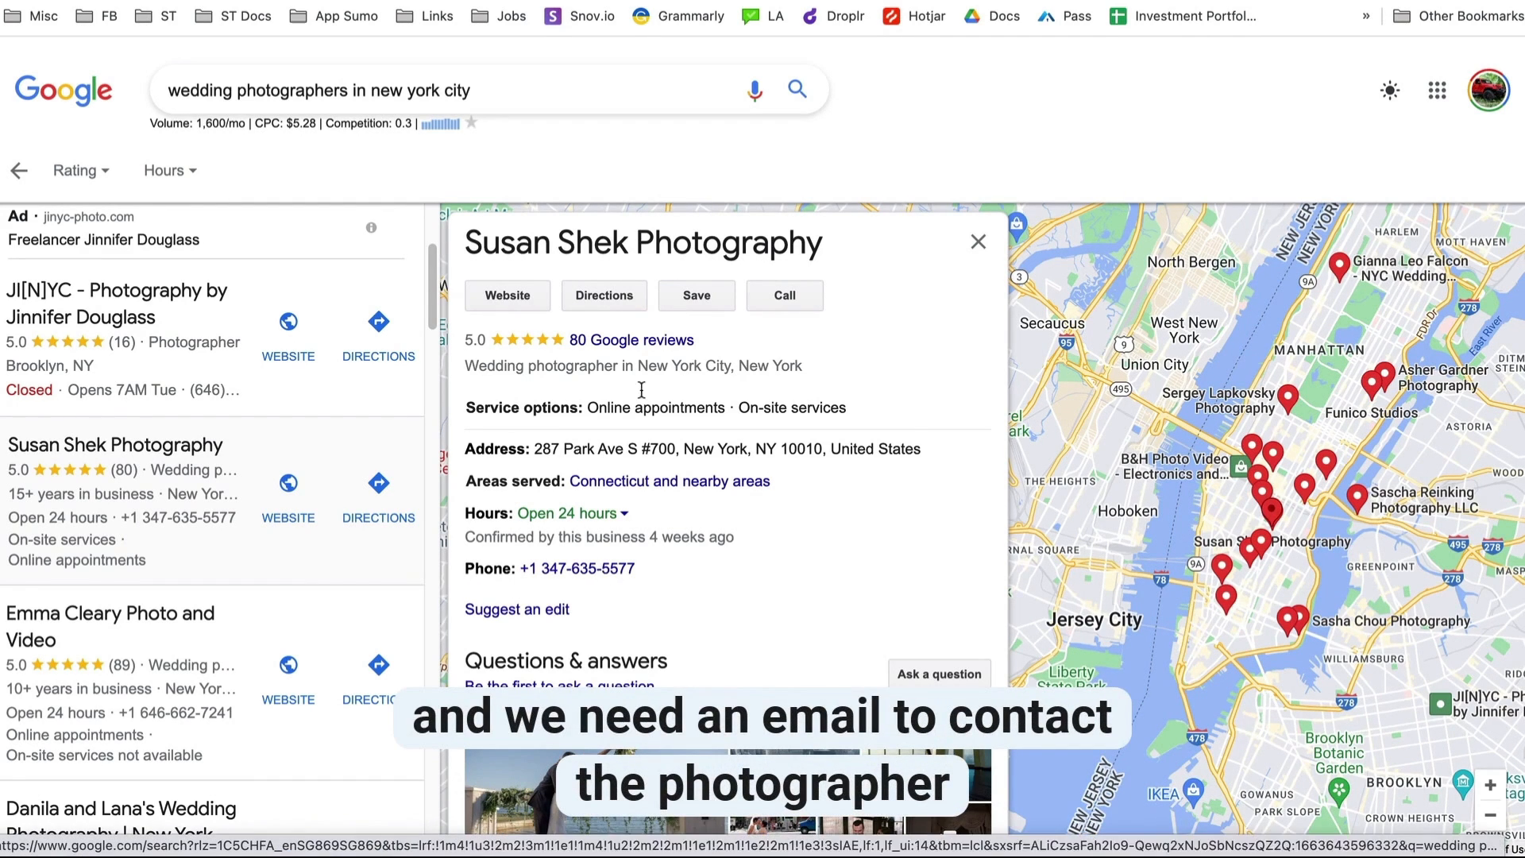
{"action": "left_click", "coordinate": [509, 295]}
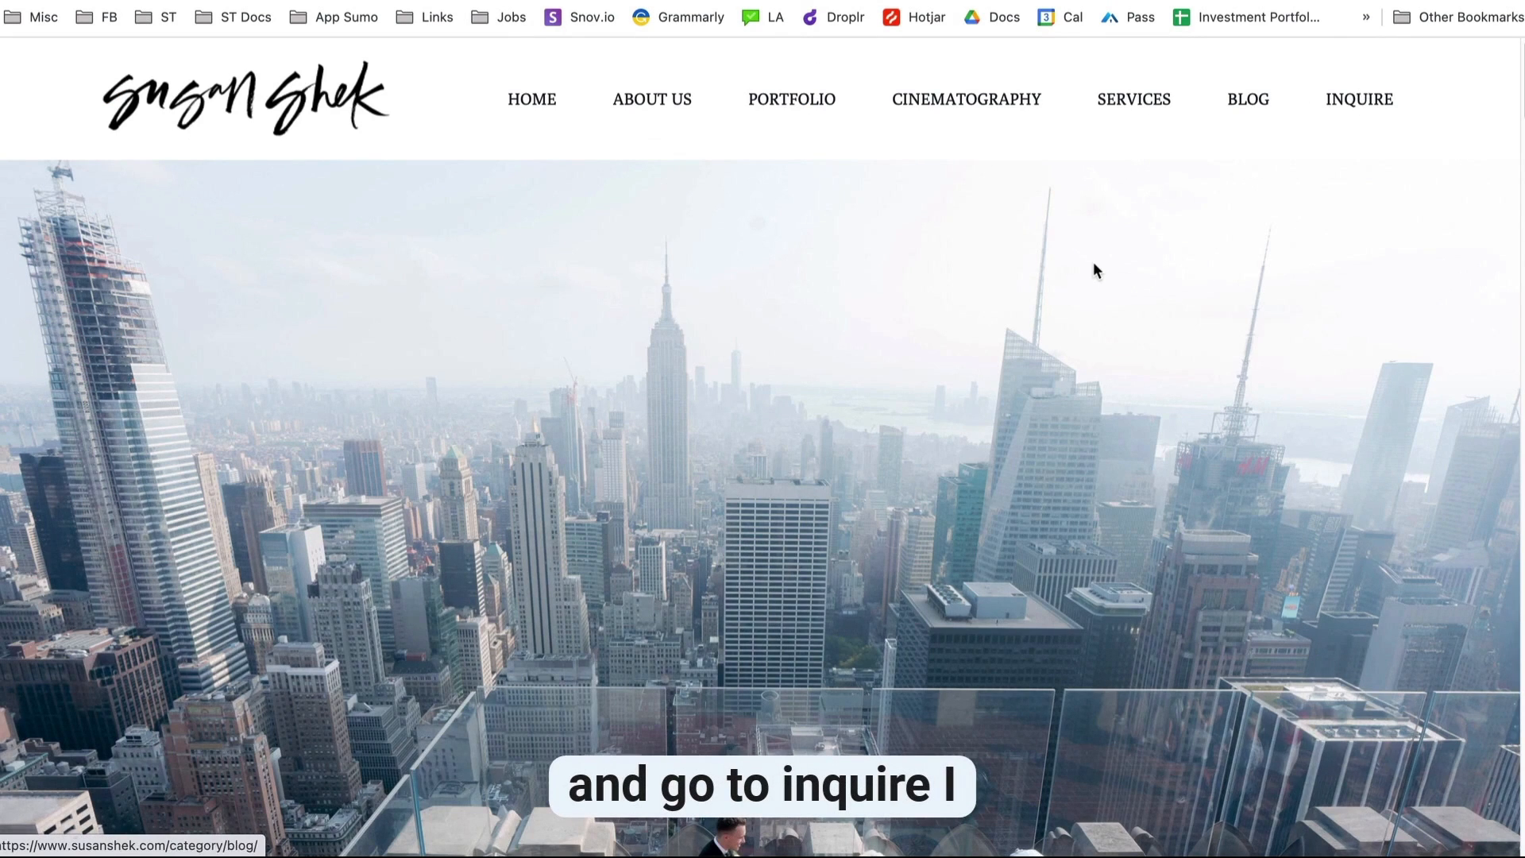
{"action": "scroll", "coordinate": [1095, 270], "scroll_direction": "down", "scroll_amount": 15}
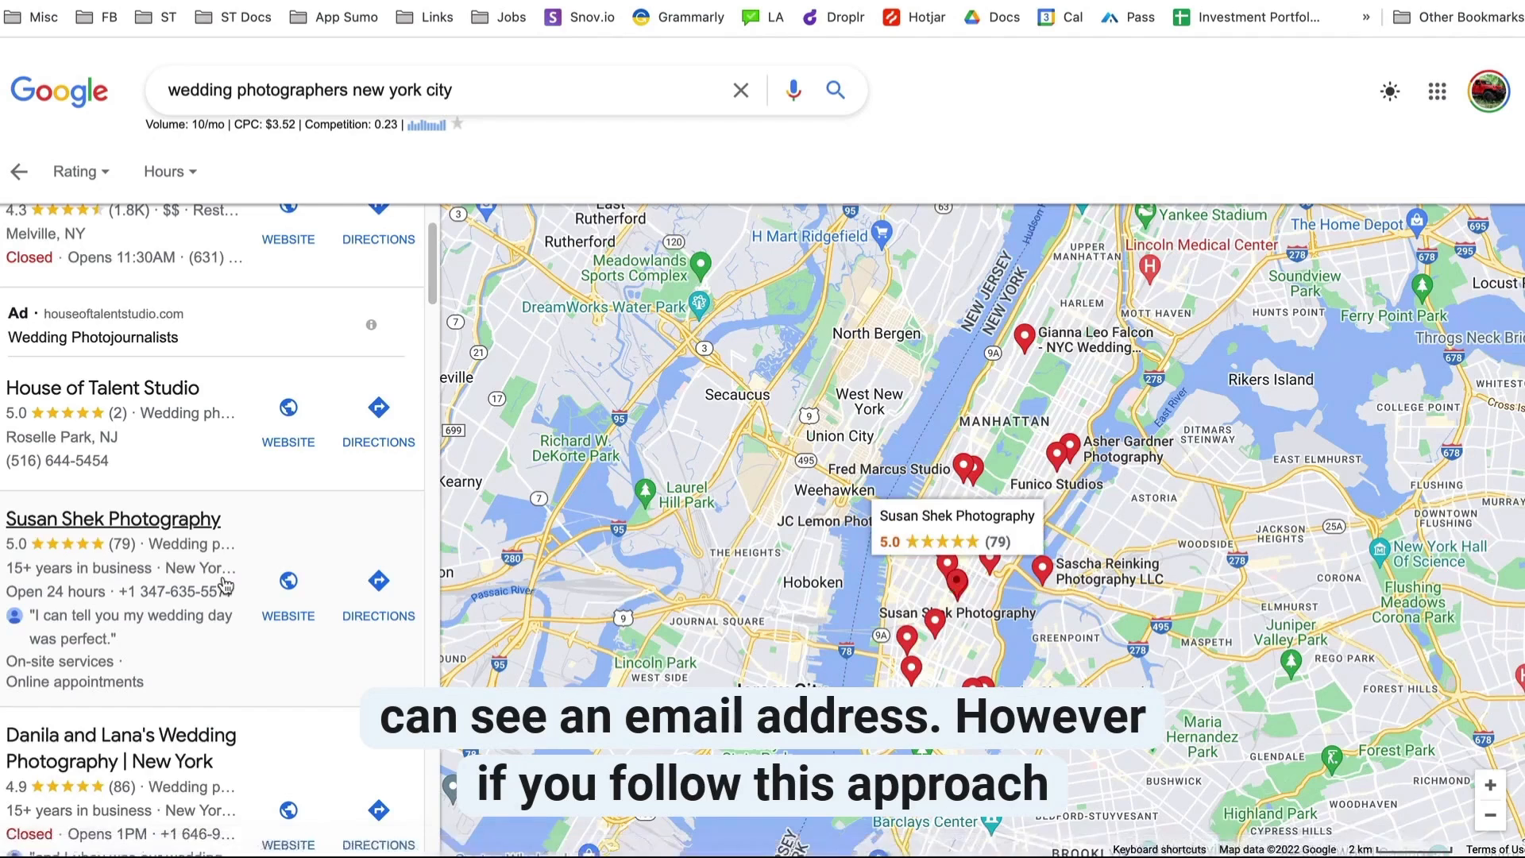
Return to the map results and look through the remaining photographer listings.
{"action": "scroll", "coordinate": [221, 579], "scroll_direction": "down", "scroll_amount": 2}
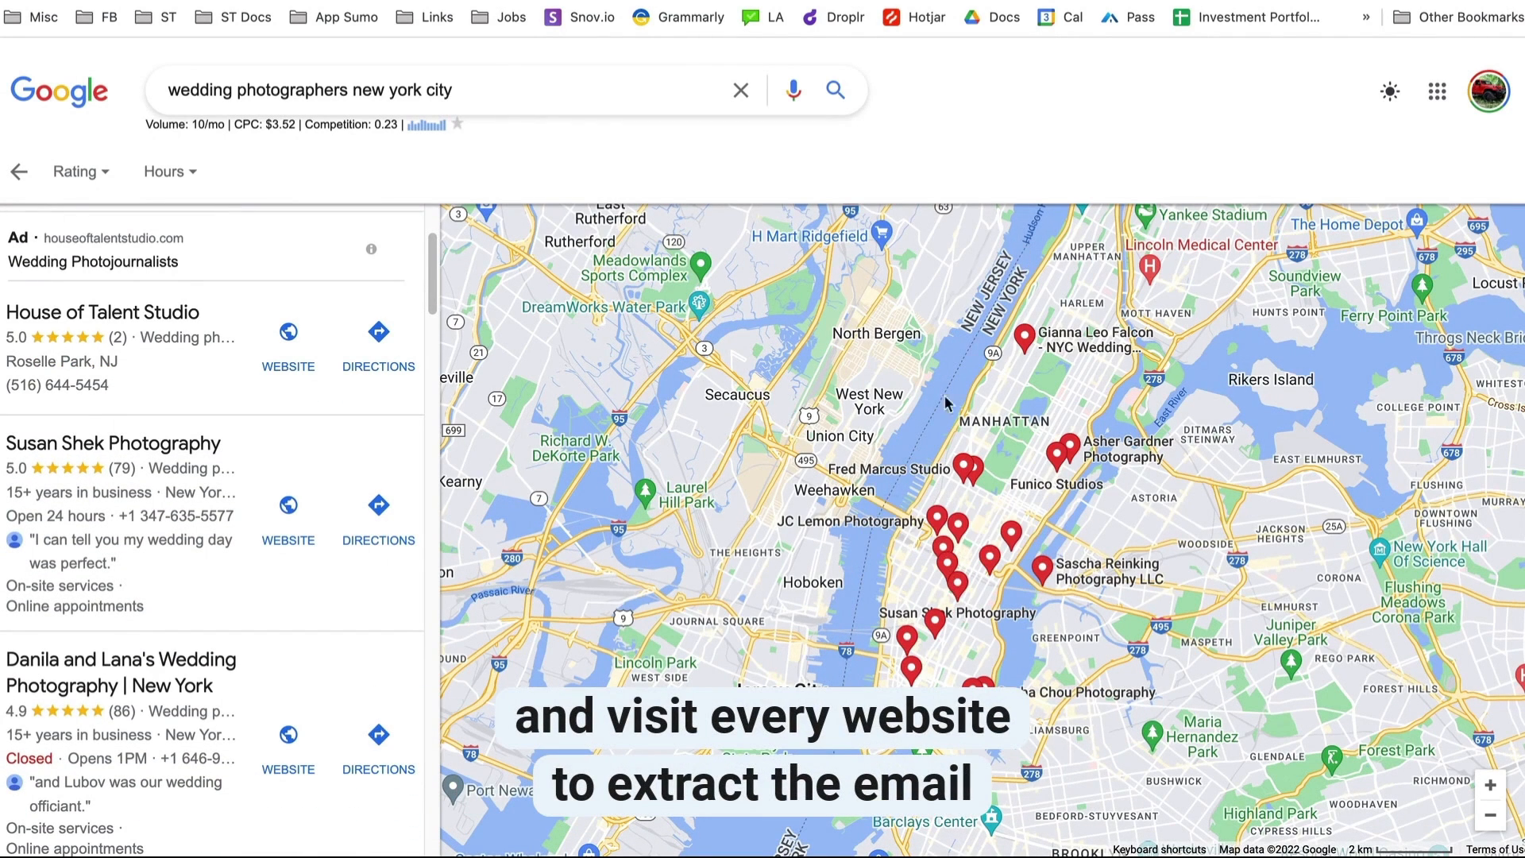
{"action": "scroll", "coordinate": [238, 504], "scroll_direction": "down", "scroll_amount": 15}
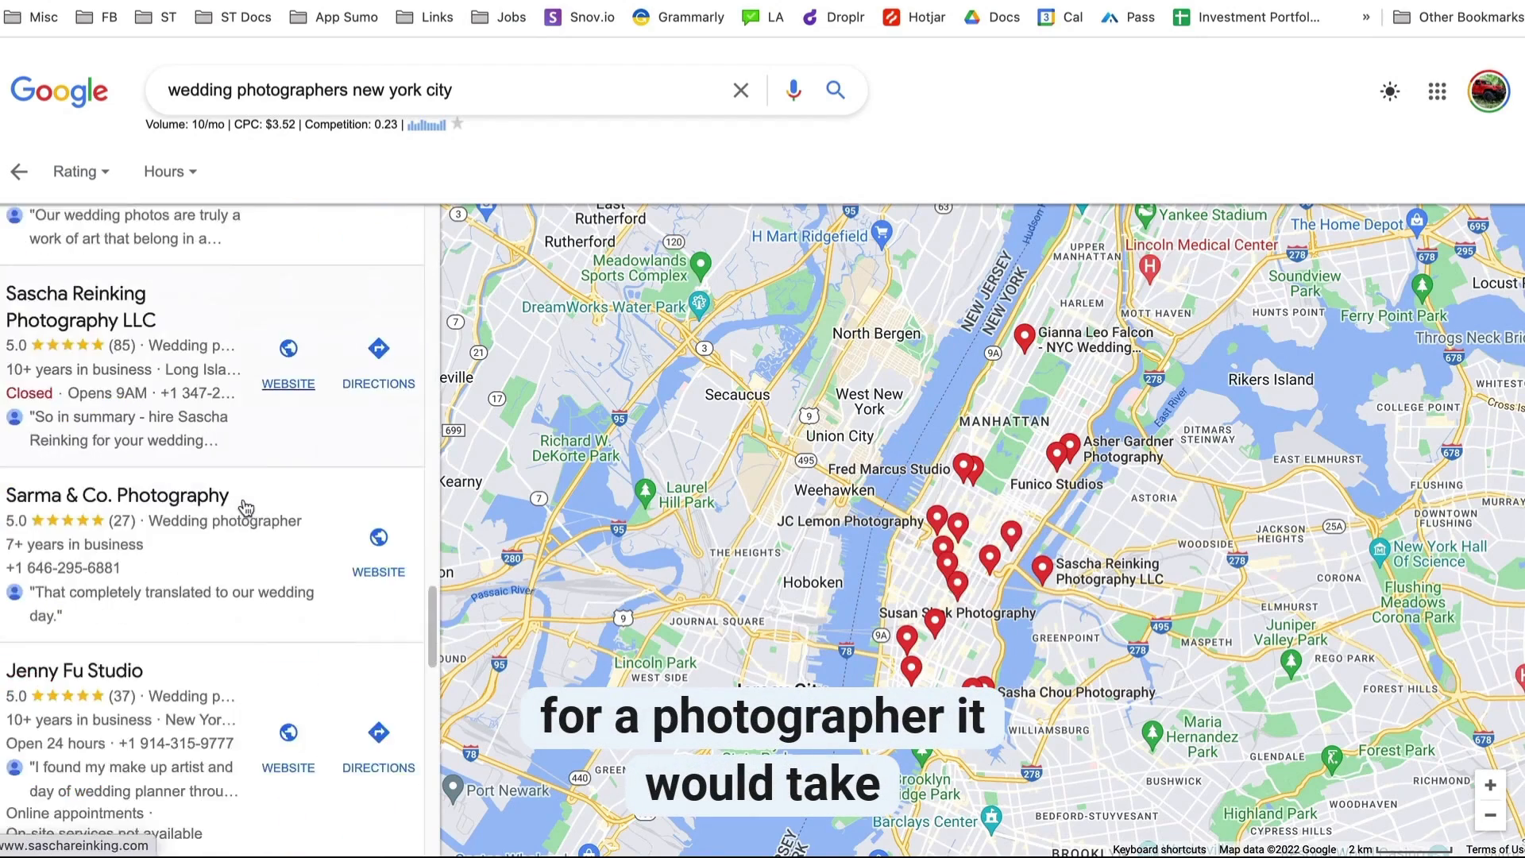
{"action": "scroll", "coordinate": [249, 510], "scroll_direction": "down", "scroll_amount": 6}
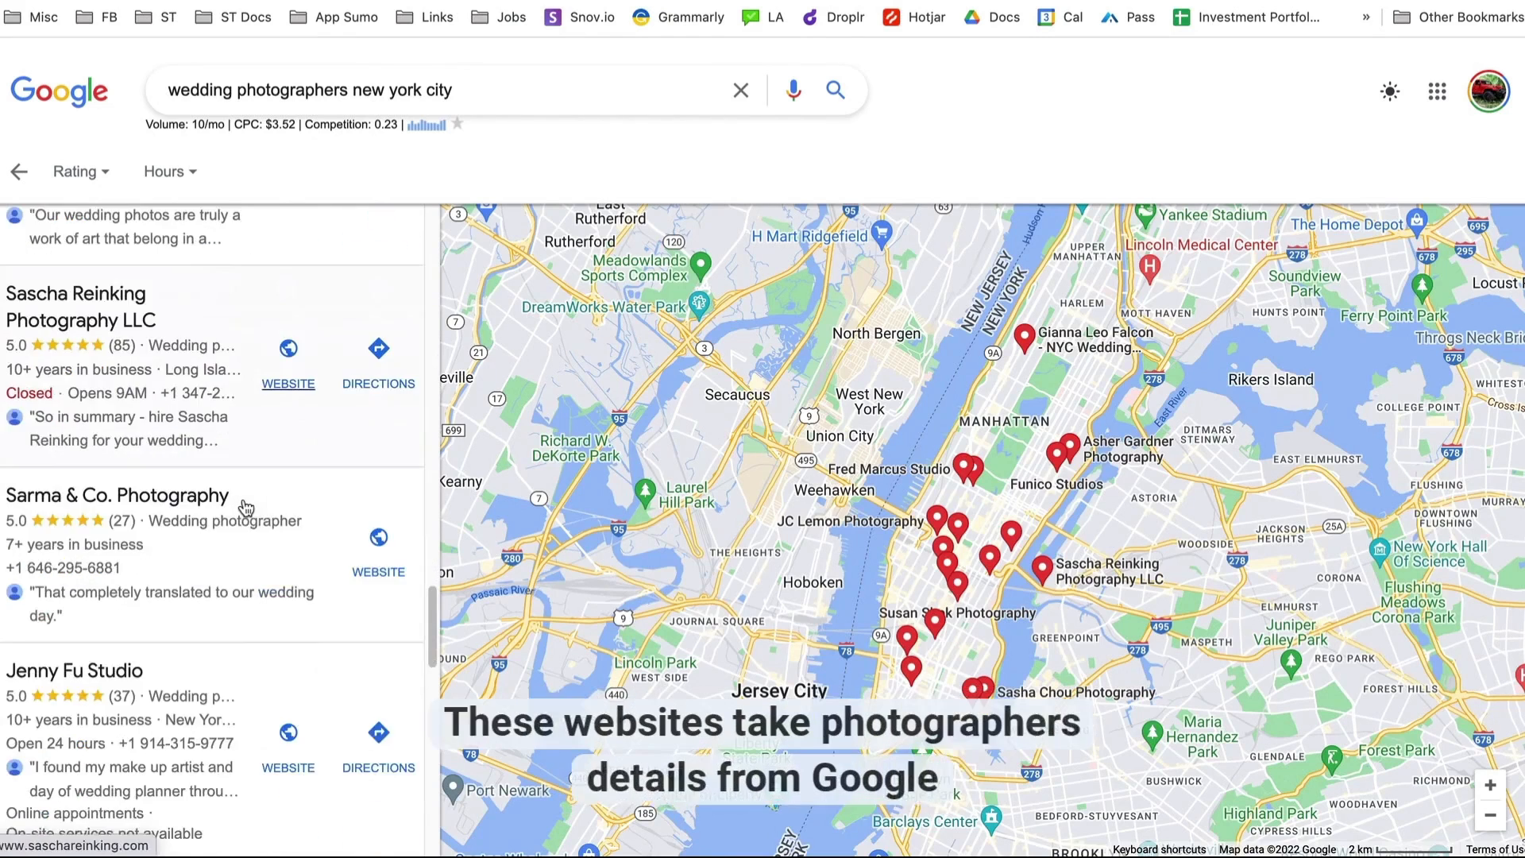
{"action": "scroll", "coordinate": [242, 506], "scroll_direction": "down", "scroll_amount": 10}
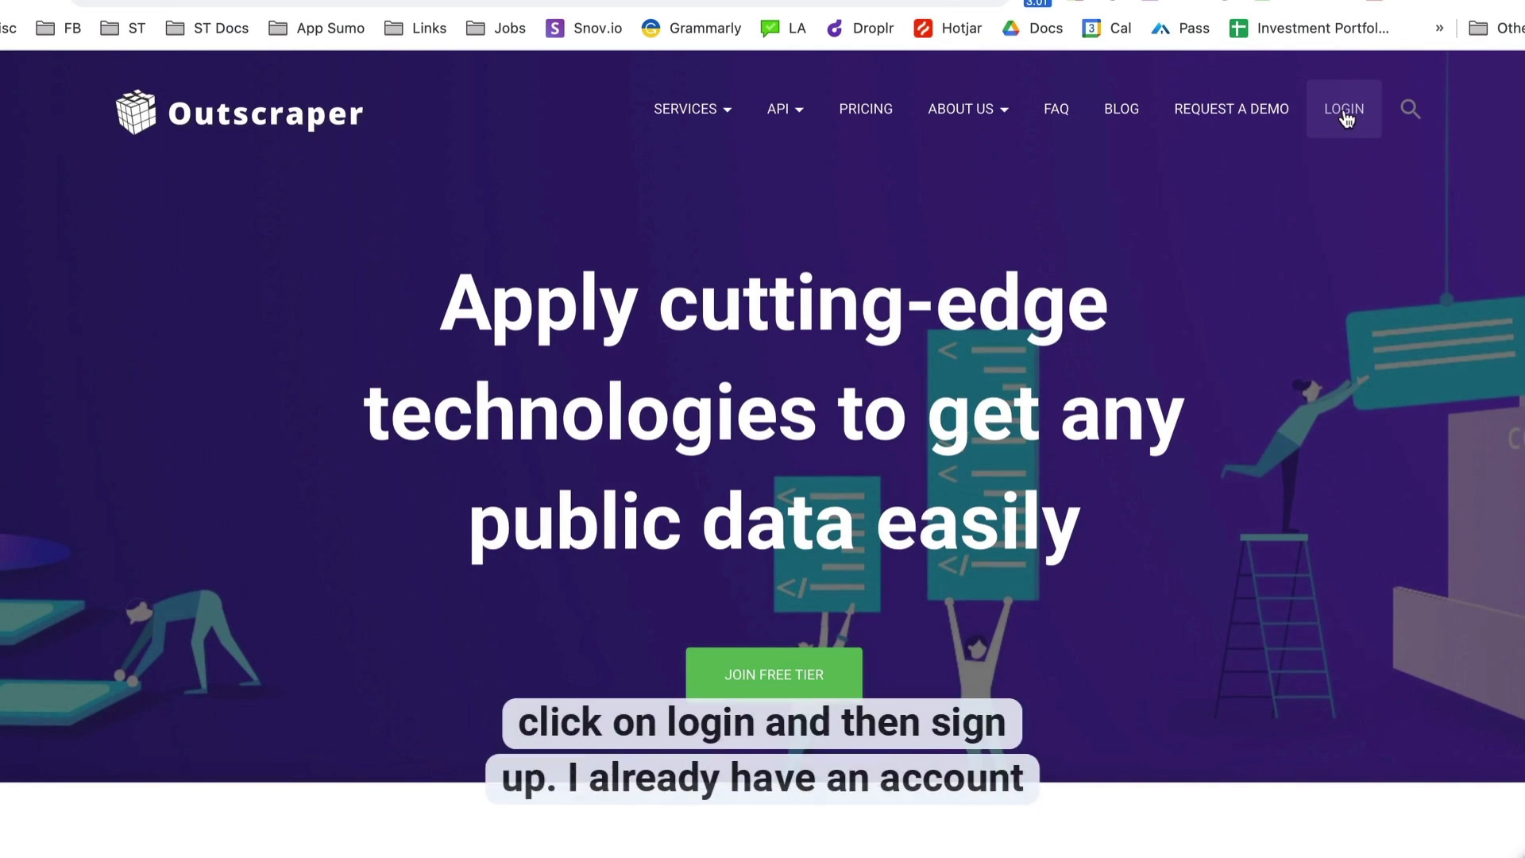
Log in to Outscraper and switch the Google Maps Data Scraper to plain queries.
{"action": "left_click", "coordinate": [1343, 121]}
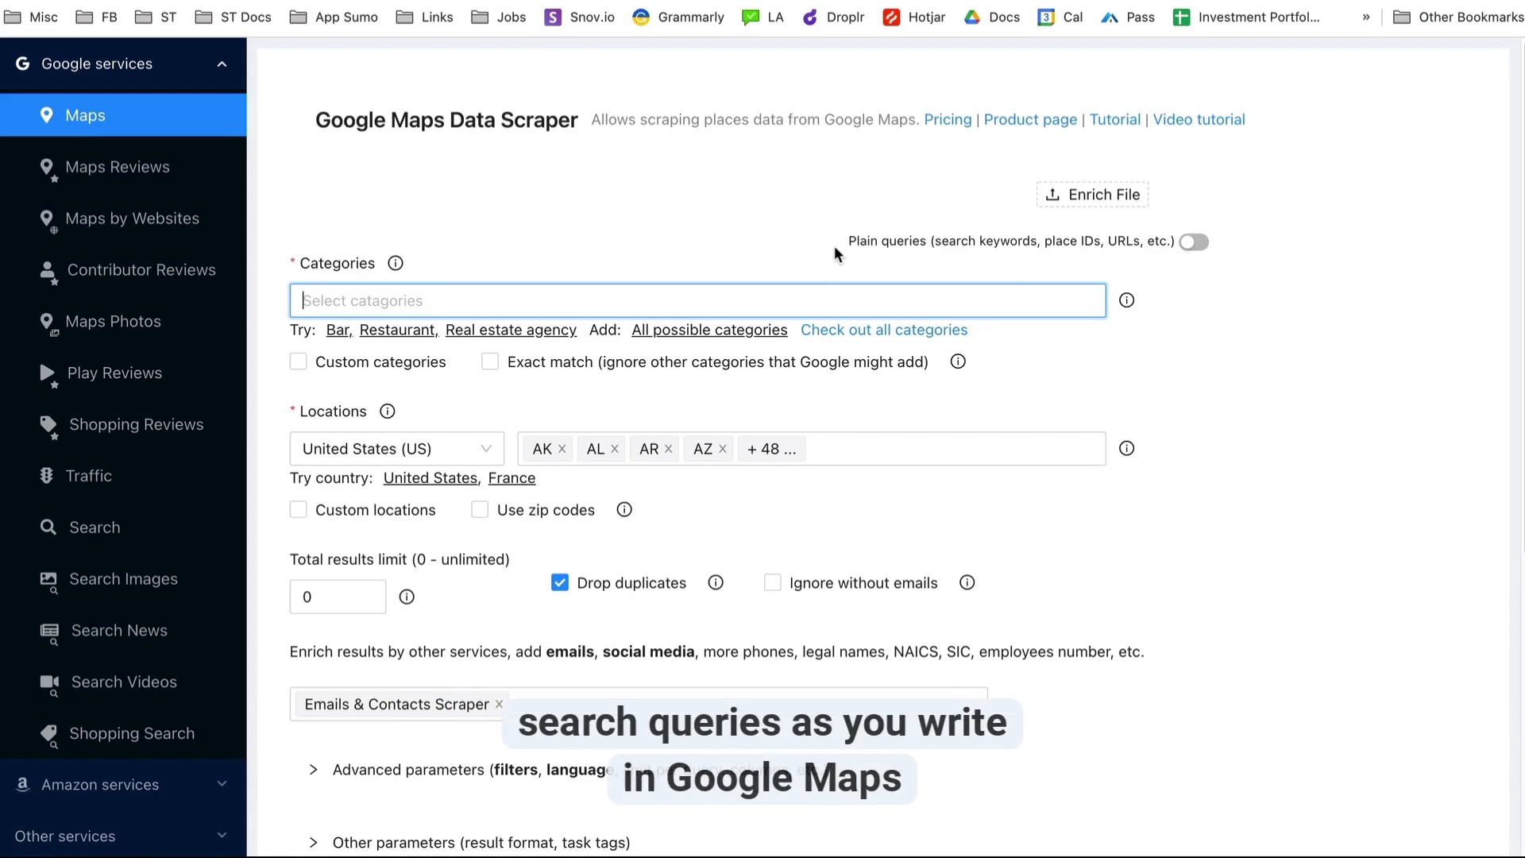
{"action": "left_click_drag", "start_coordinate": [846, 242], "coordinate": [1194, 243]}
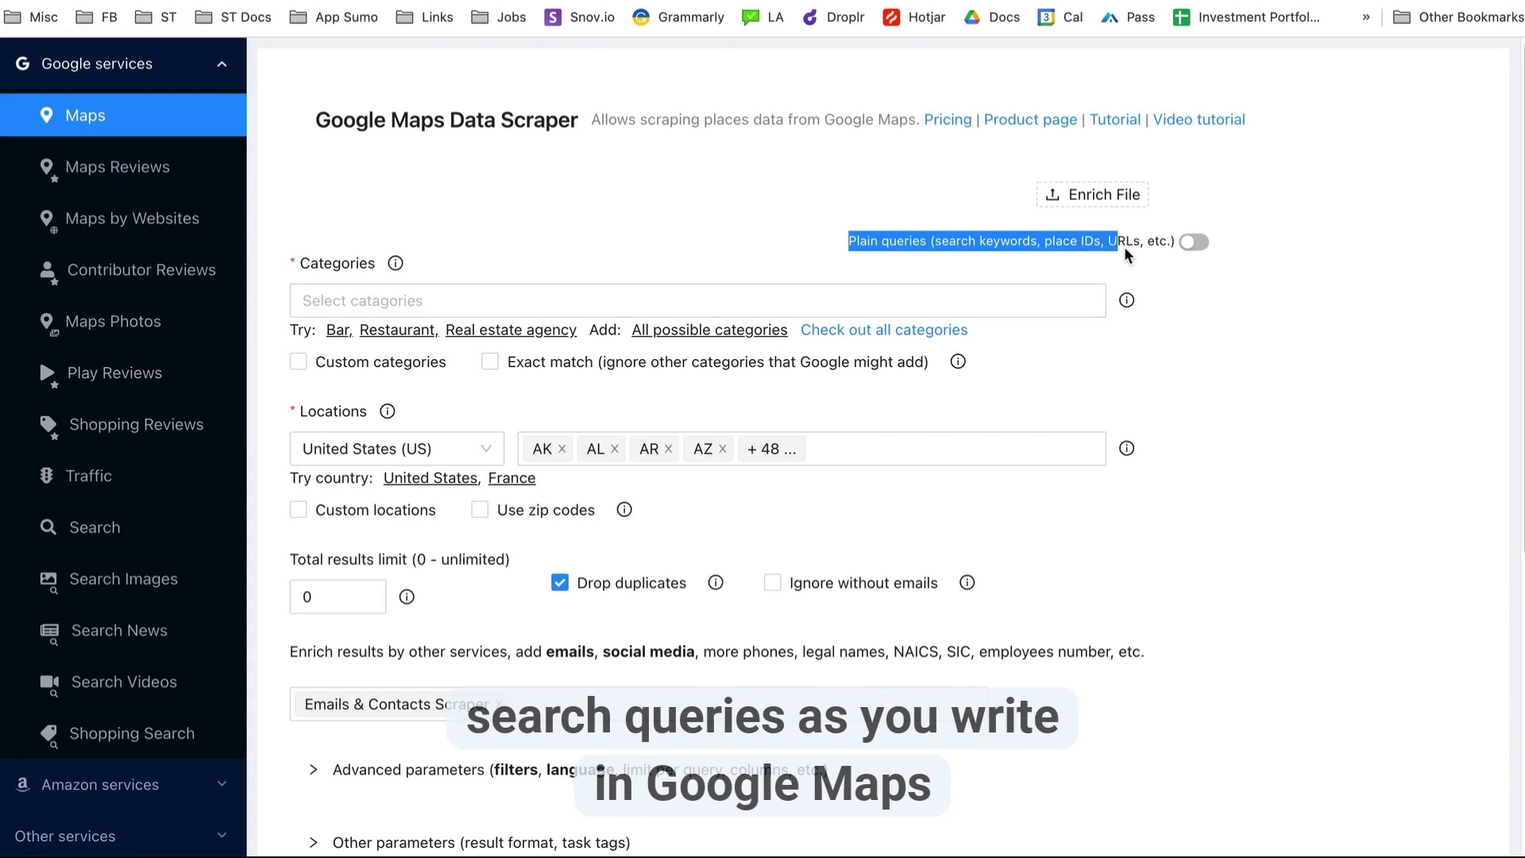
{"action": "left_click", "coordinate": [1194, 241]}
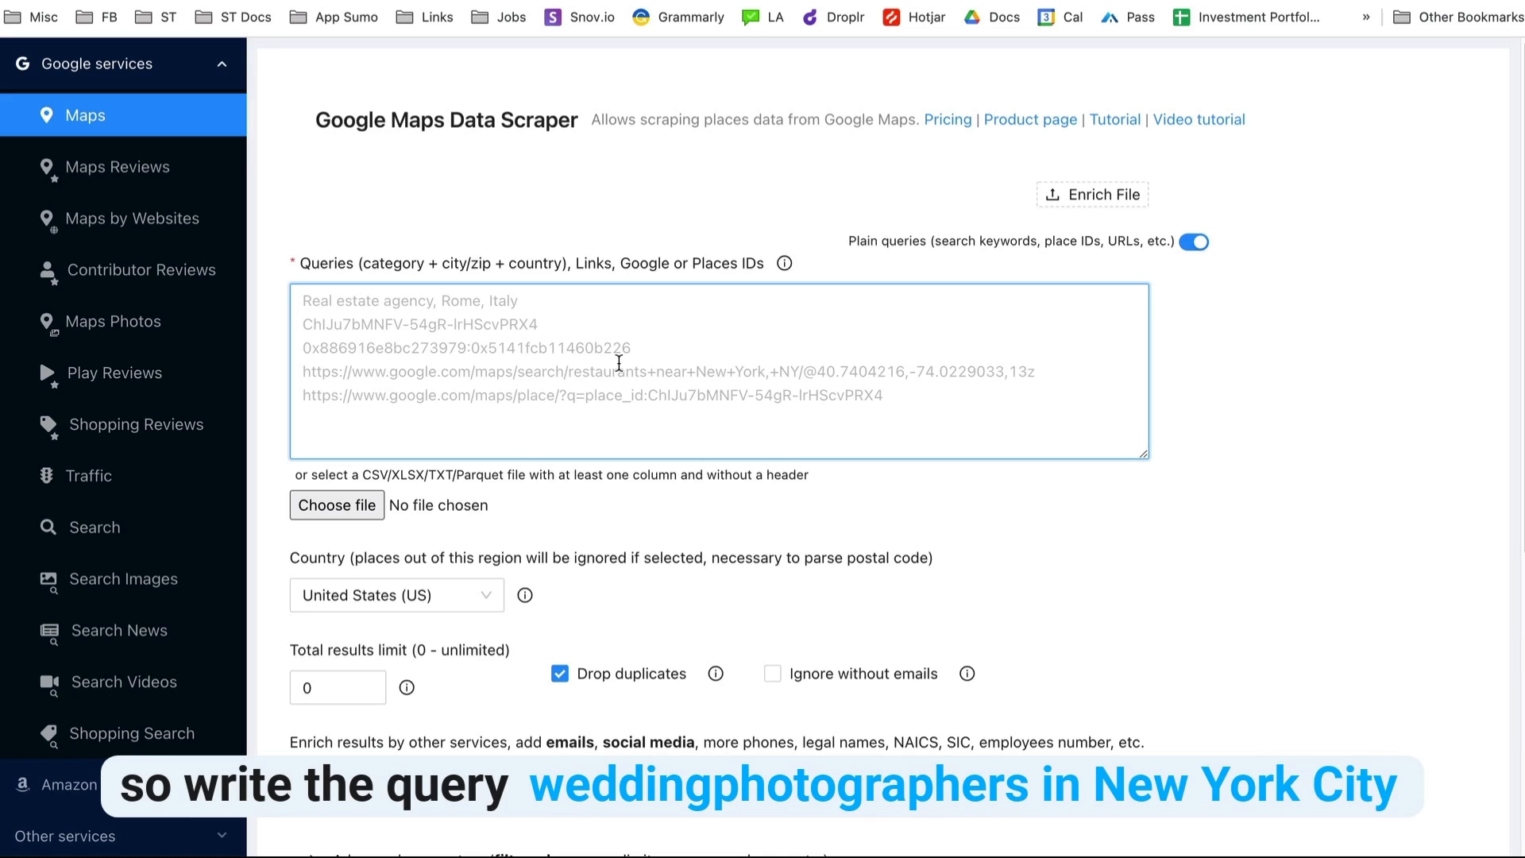
Enter the queries "wedding photographers in new york city" and "portrait photographers in new york city" on separate lines.
{"action": "type", "text": "wedding photographers in new york city"}
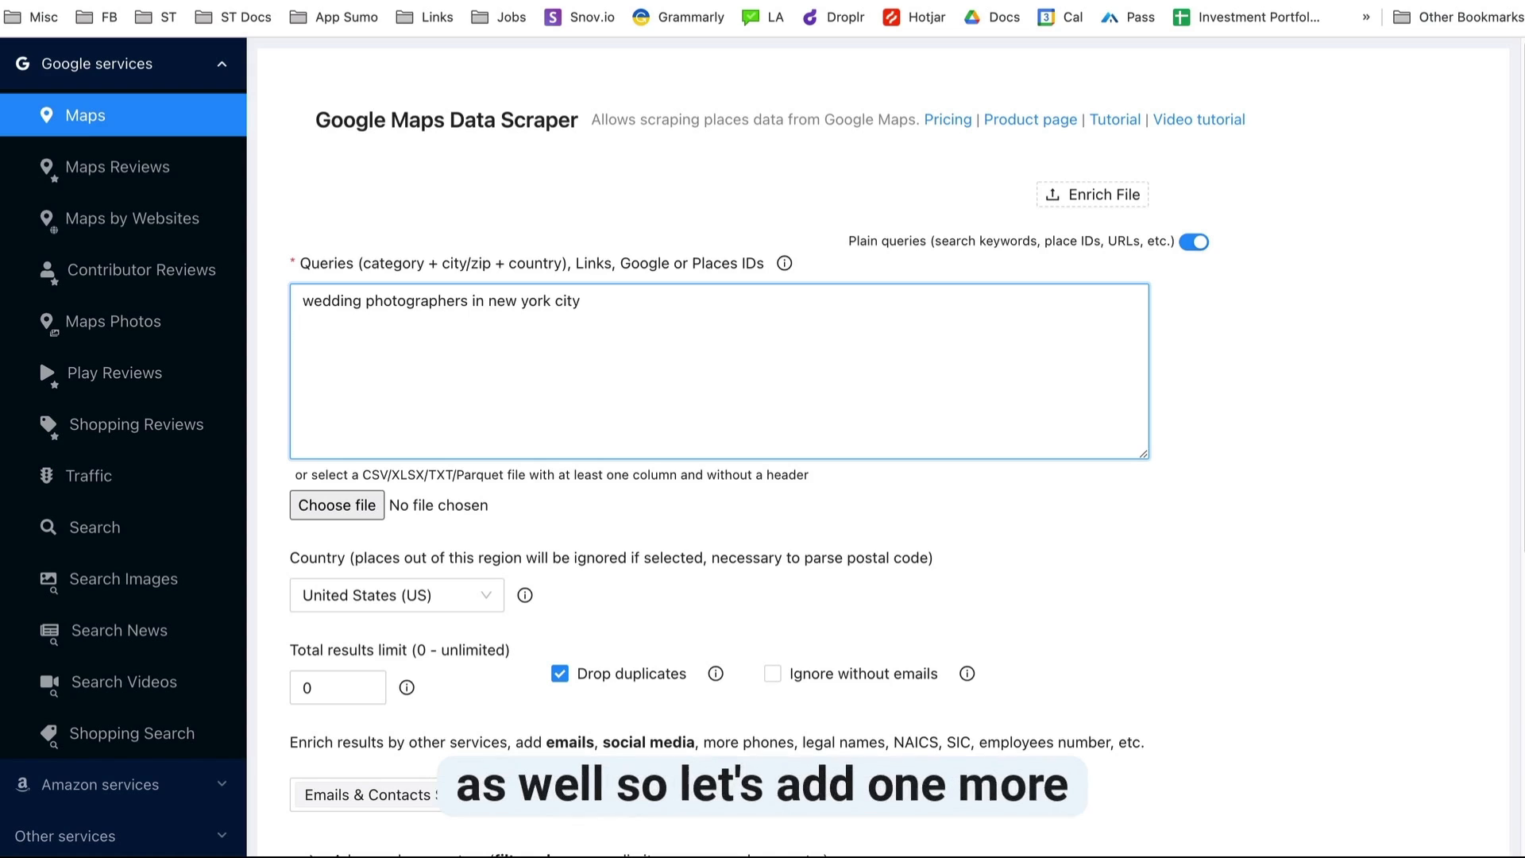
{"action": "type", "text": "portrait photographers in new york city"}
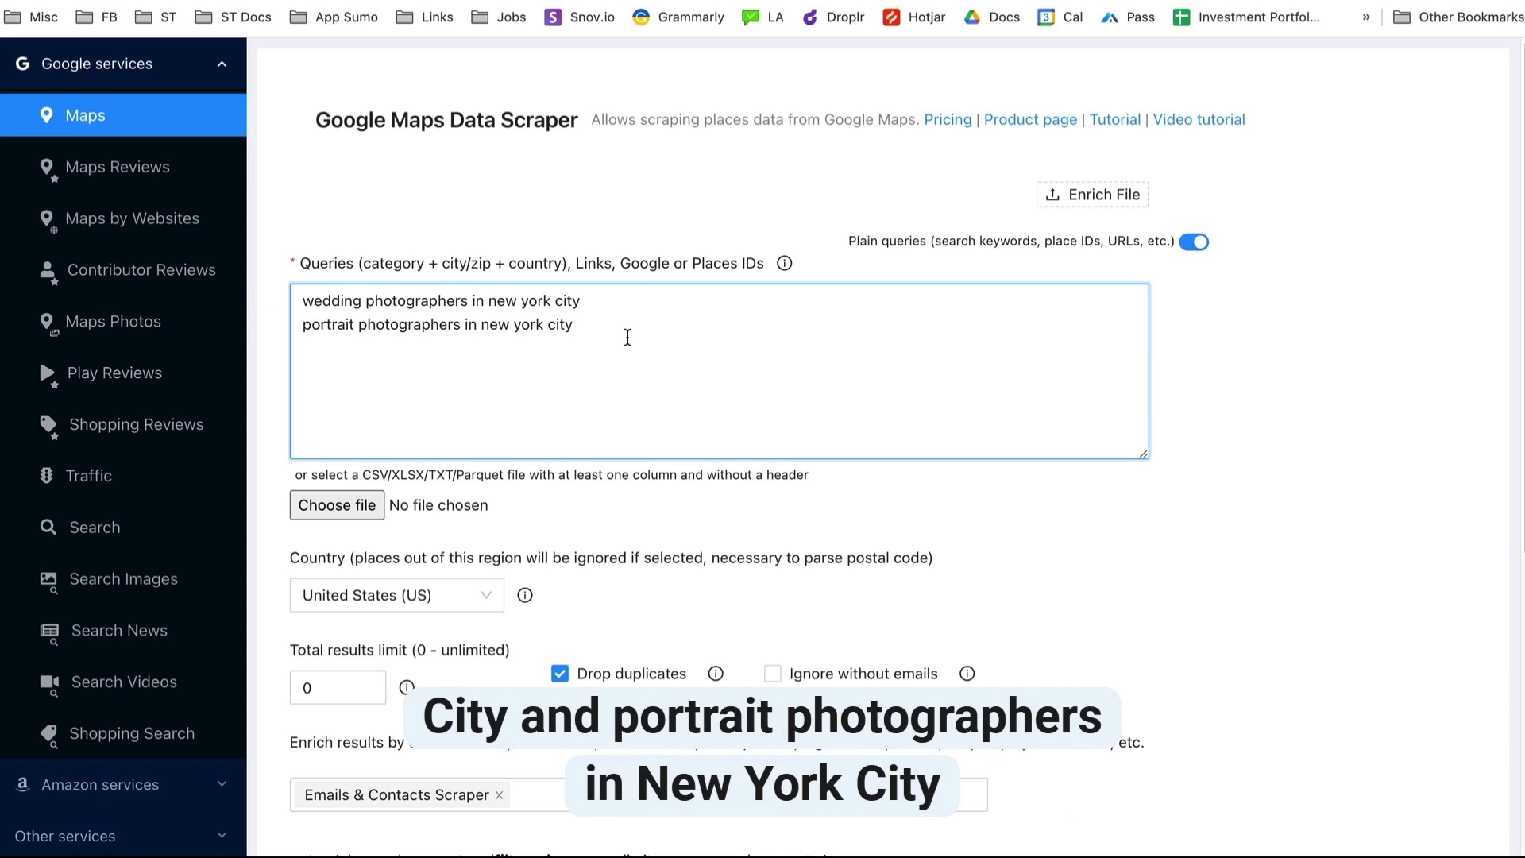
Clear the enrichment services and reselect Emails & Contacts Scraper for the results.
{"action": "scroll", "coordinate": [563, 377], "scroll_direction": "down", "scroll_amount": 3}
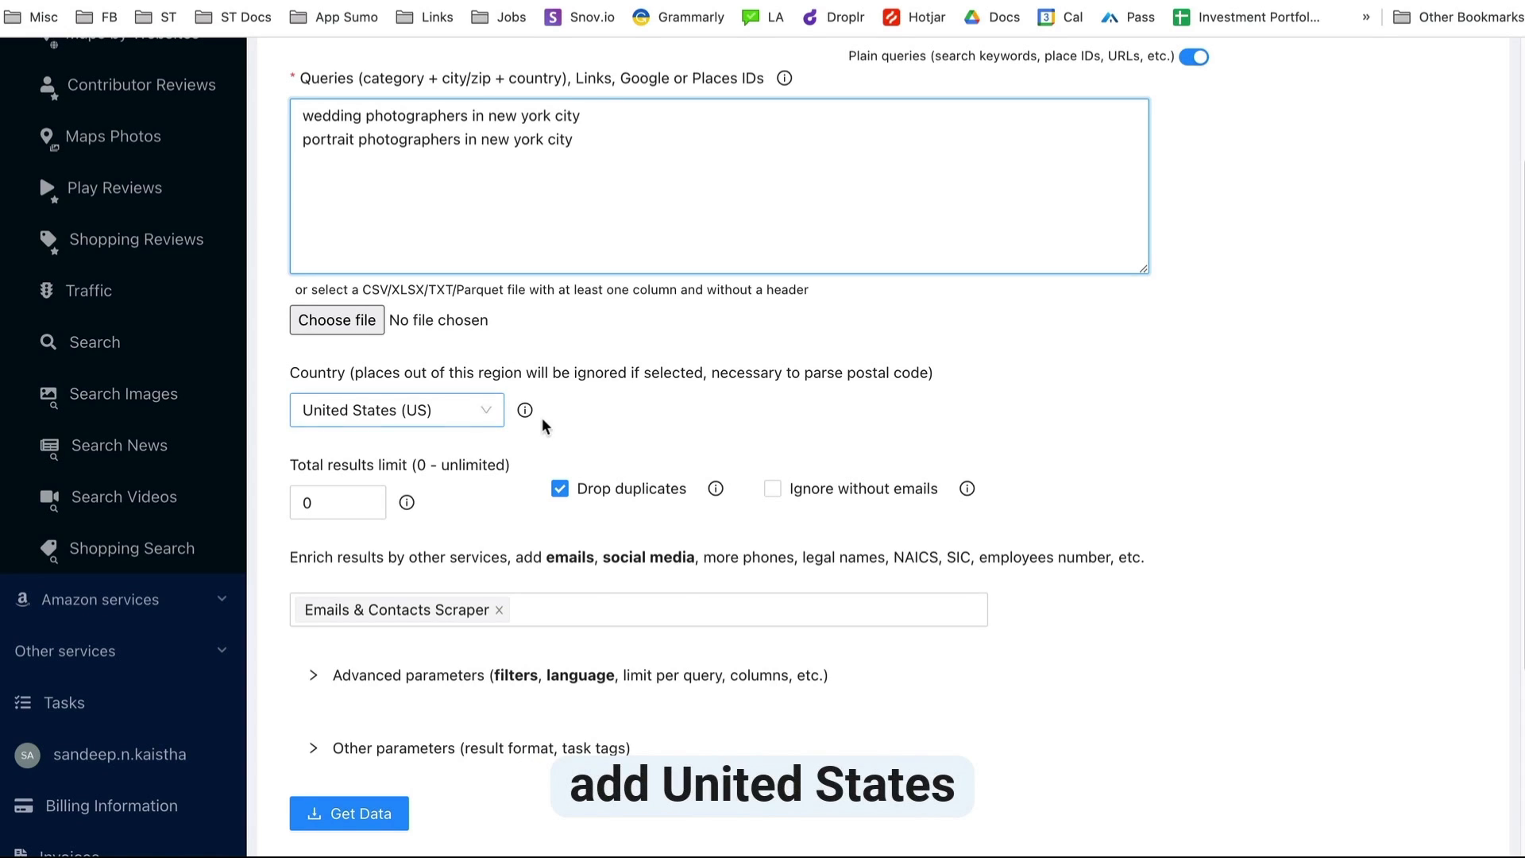
{"action": "scroll", "coordinate": [544, 426], "scroll_direction": "down", "scroll_amount": 2}
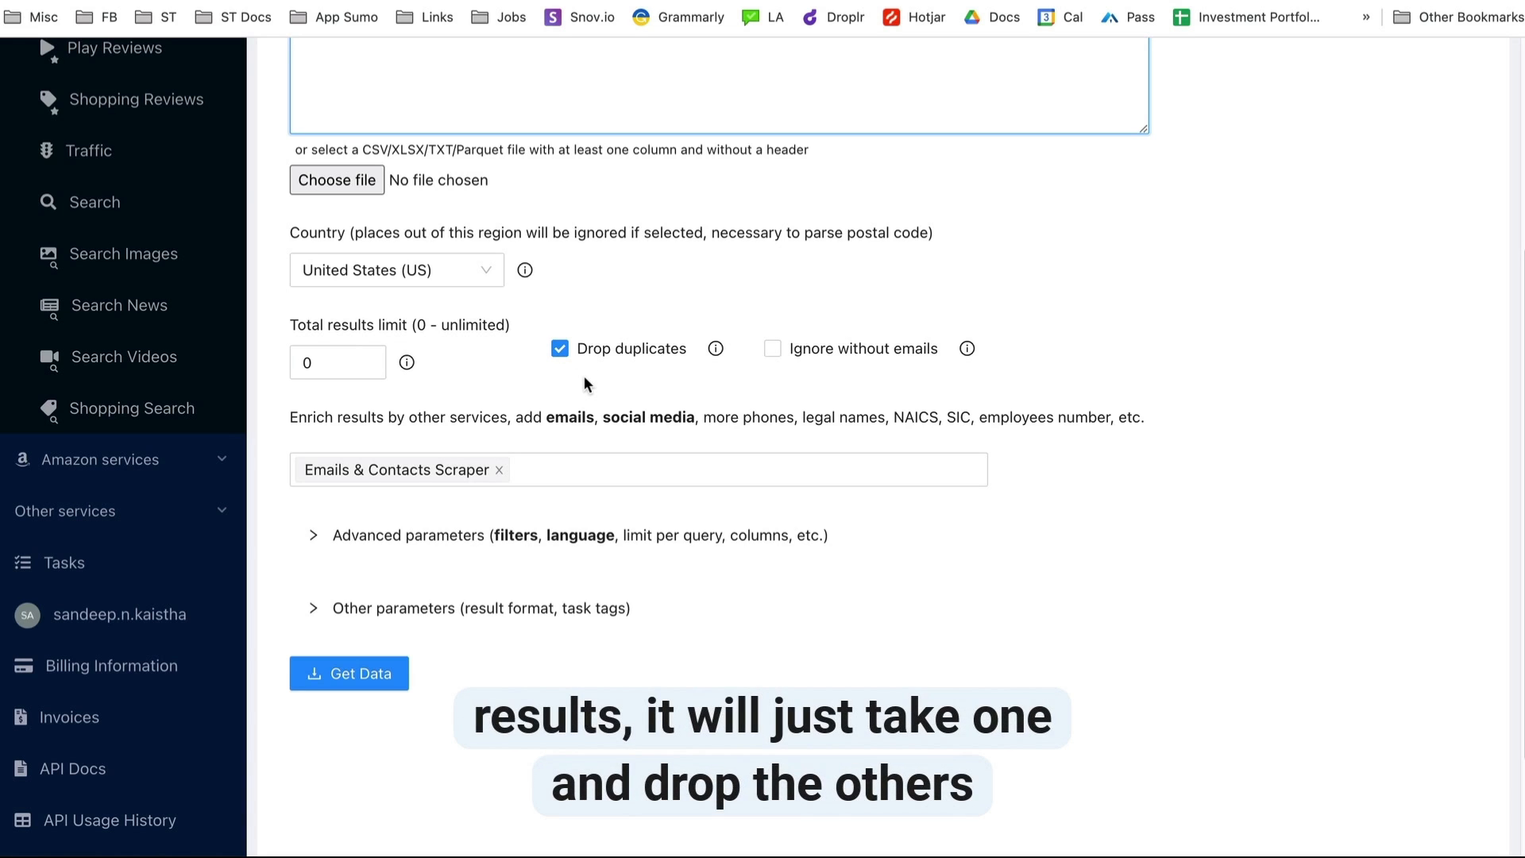
{"action": "left_click", "coordinate": [510, 473]}
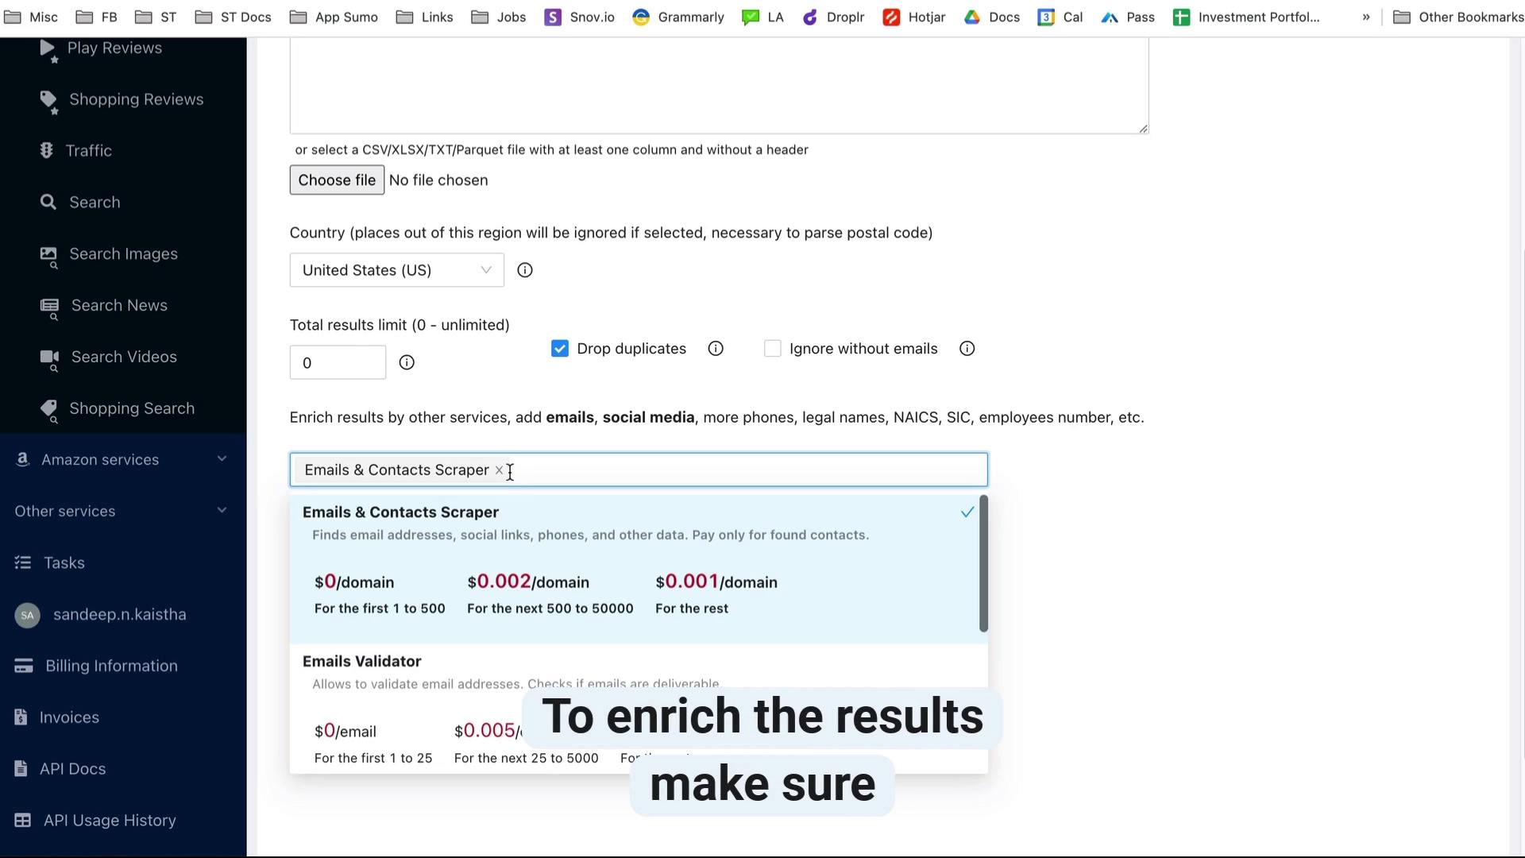
{"action": "left_click", "coordinate": [499, 469]}
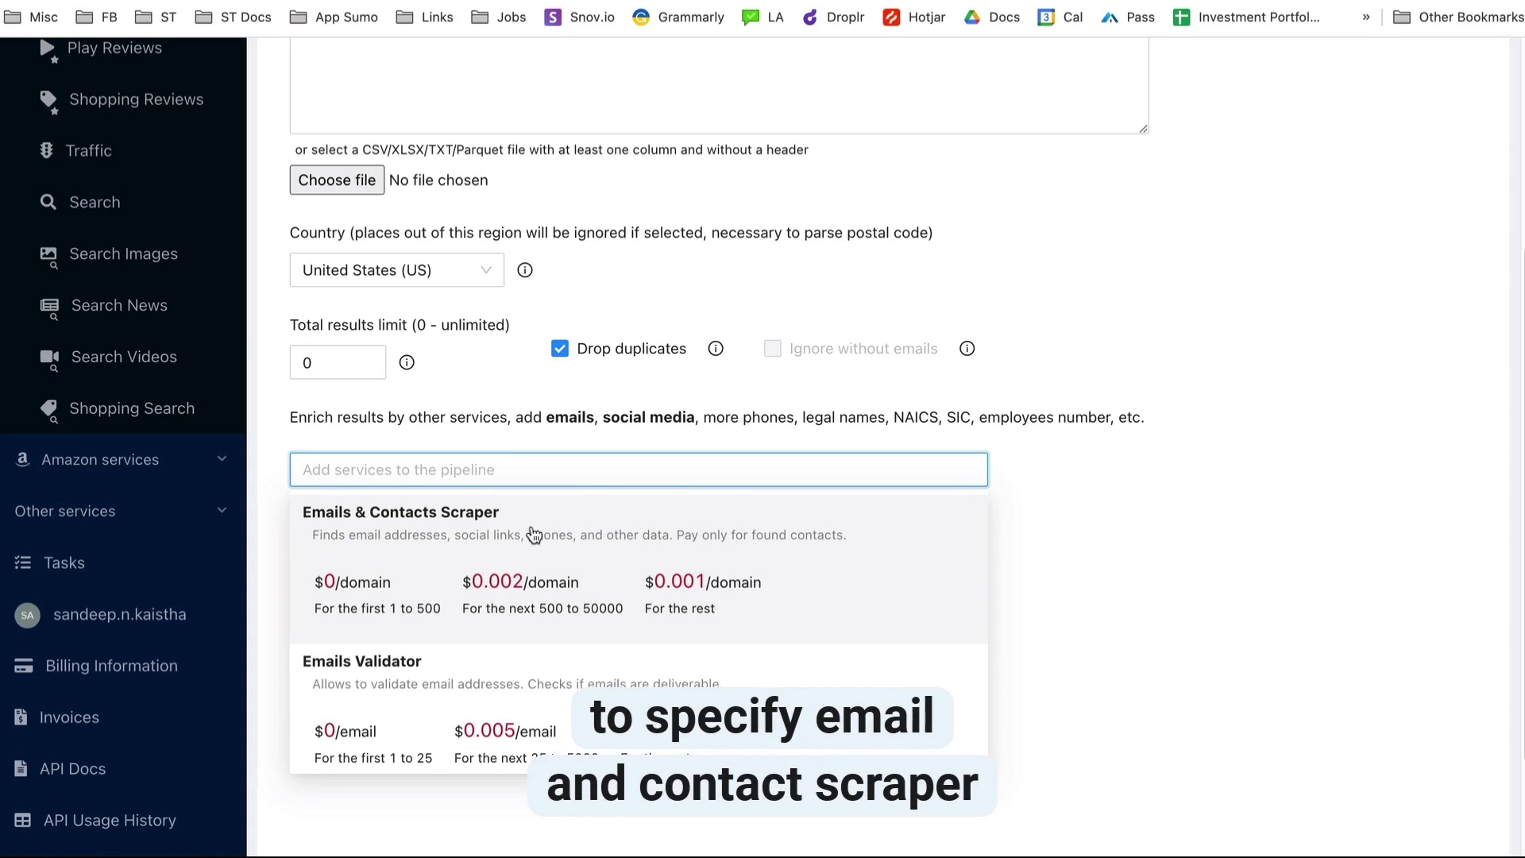
Set the result extension to CSV and add task tags including "new york".
{"action": "scroll", "coordinate": [549, 556], "scroll_direction": "down", "scroll_amount": 15}
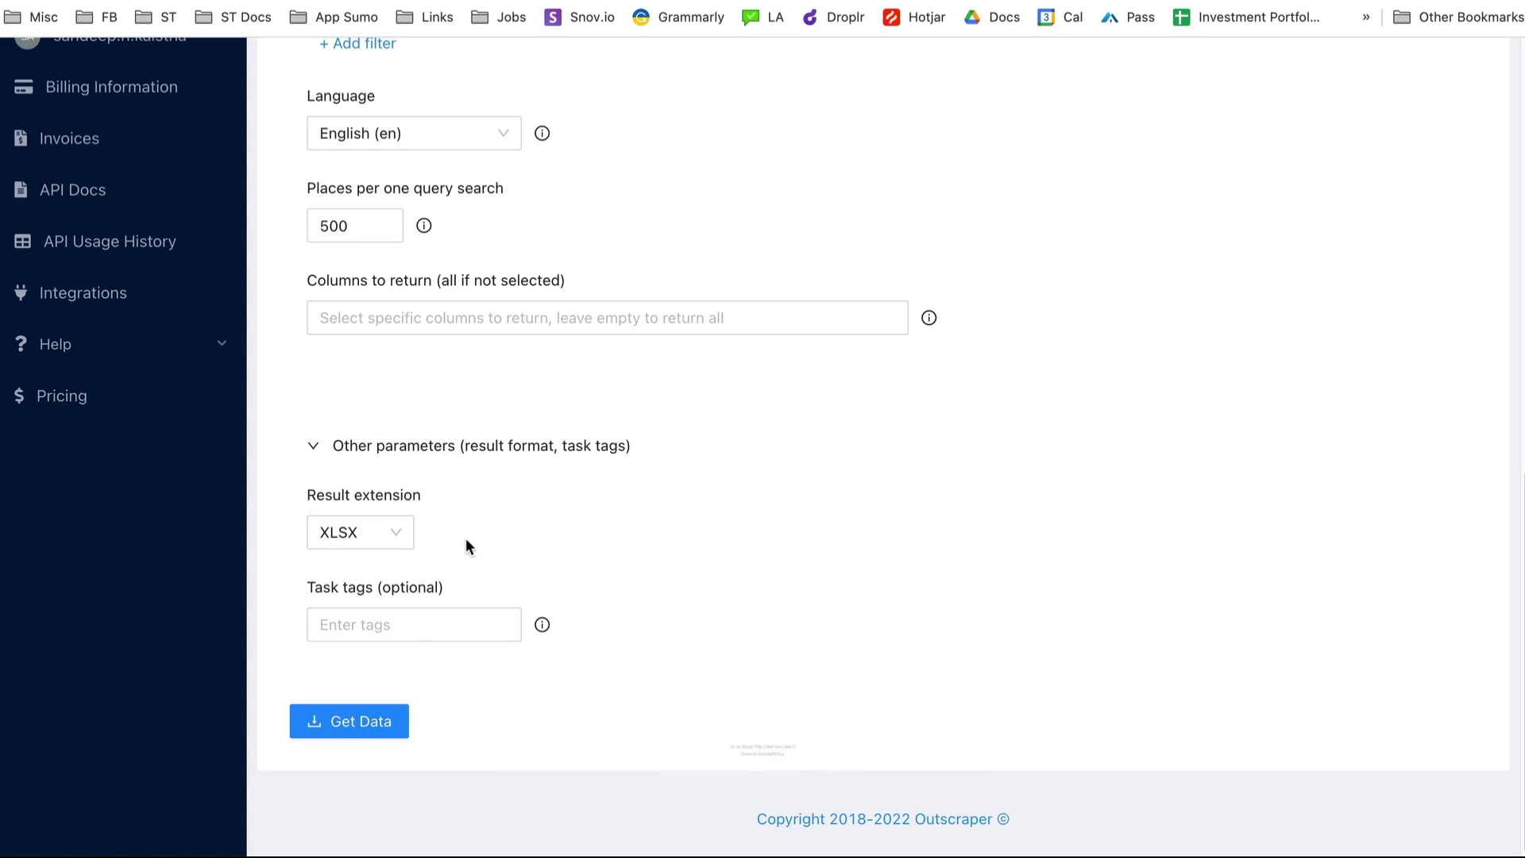
{"action": "left_click", "coordinate": [402, 541]}
{"action": "left_click", "coordinate": [334, 612]}
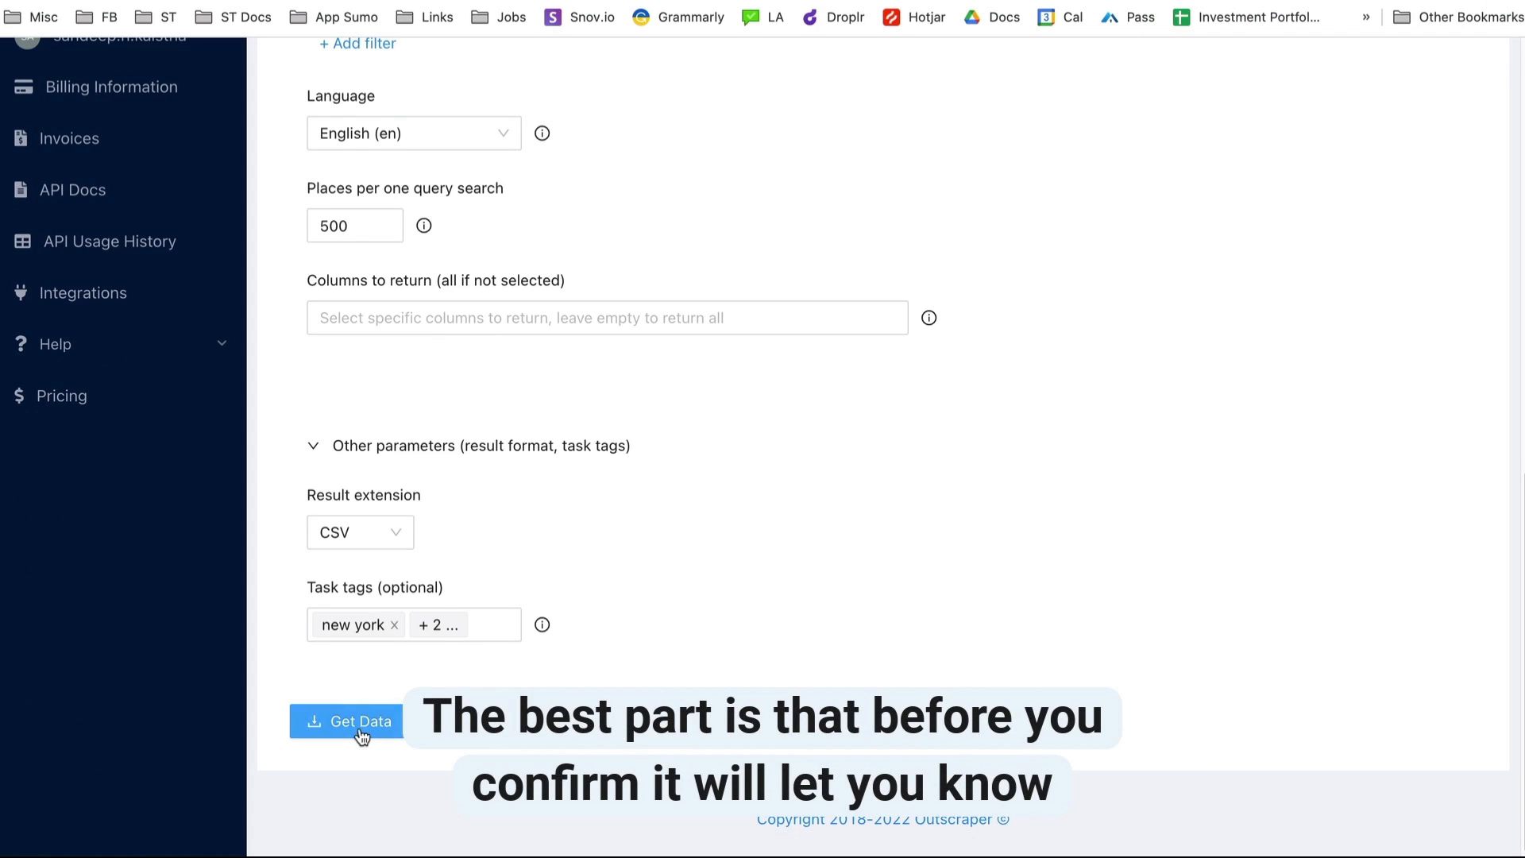
Submit the data request for both queries, confirm the task and open the task list.
{"action": "left_click", "coordinate": [359, 729]}
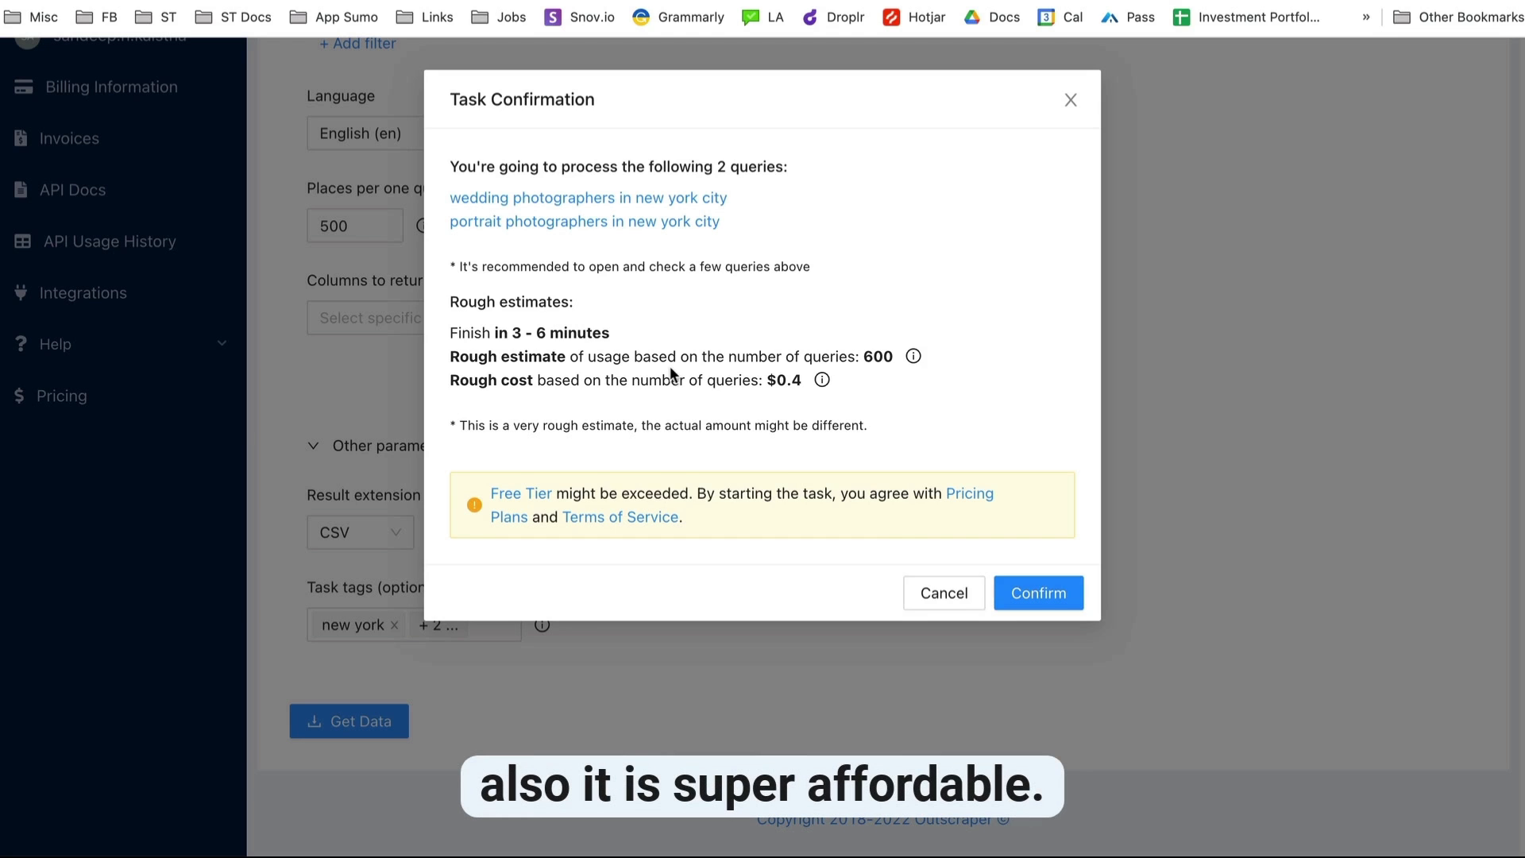
{"action": "left_click", "coordinate": [1039, 593]}
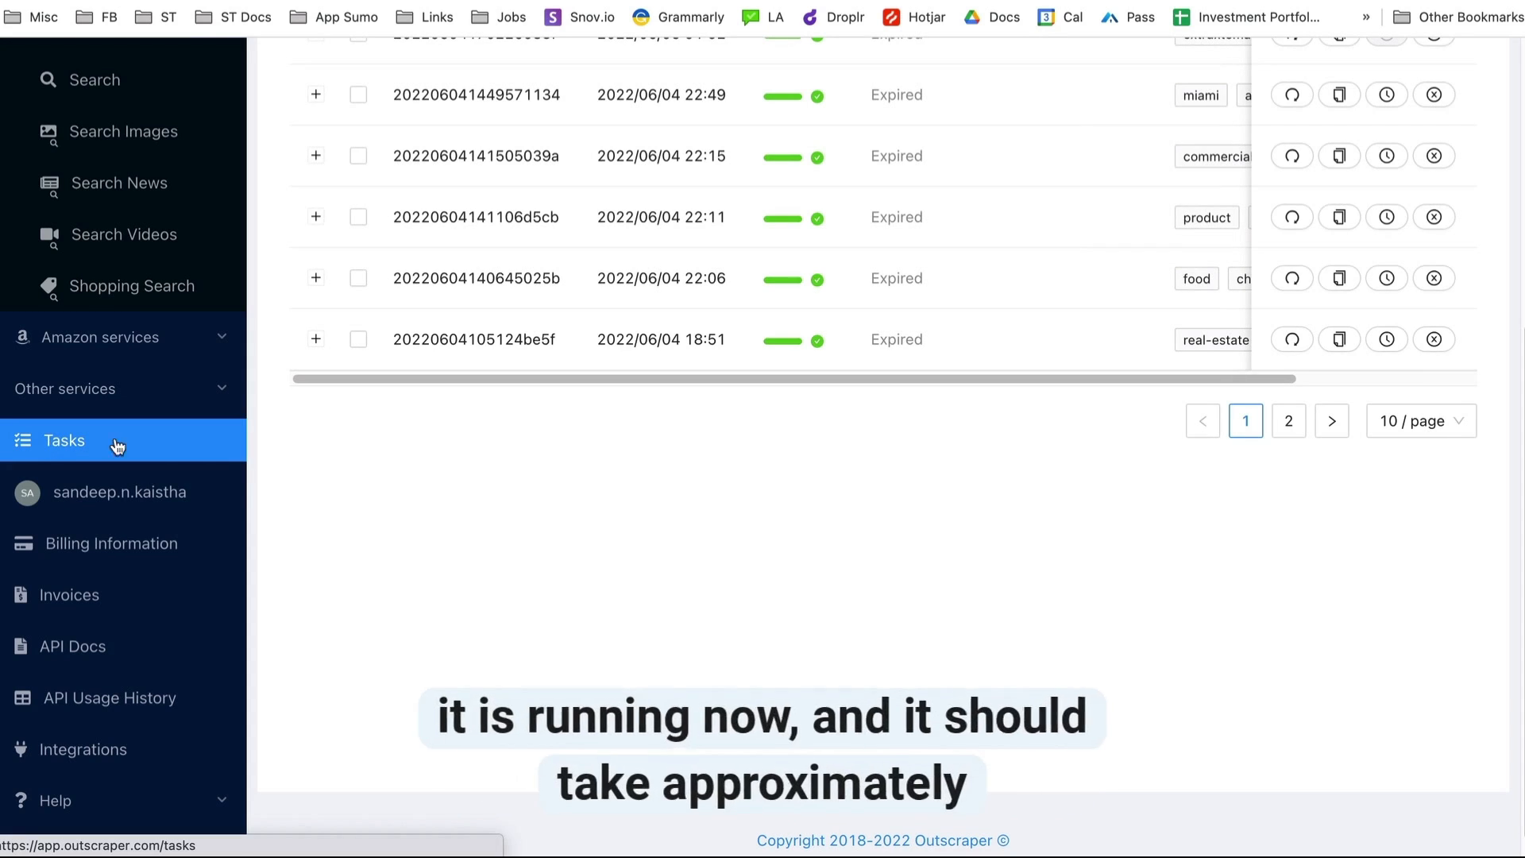
{"action": "scroll", "coordinate": [559, 451], "scroll_direction": "up", "scroll_amount": 5}
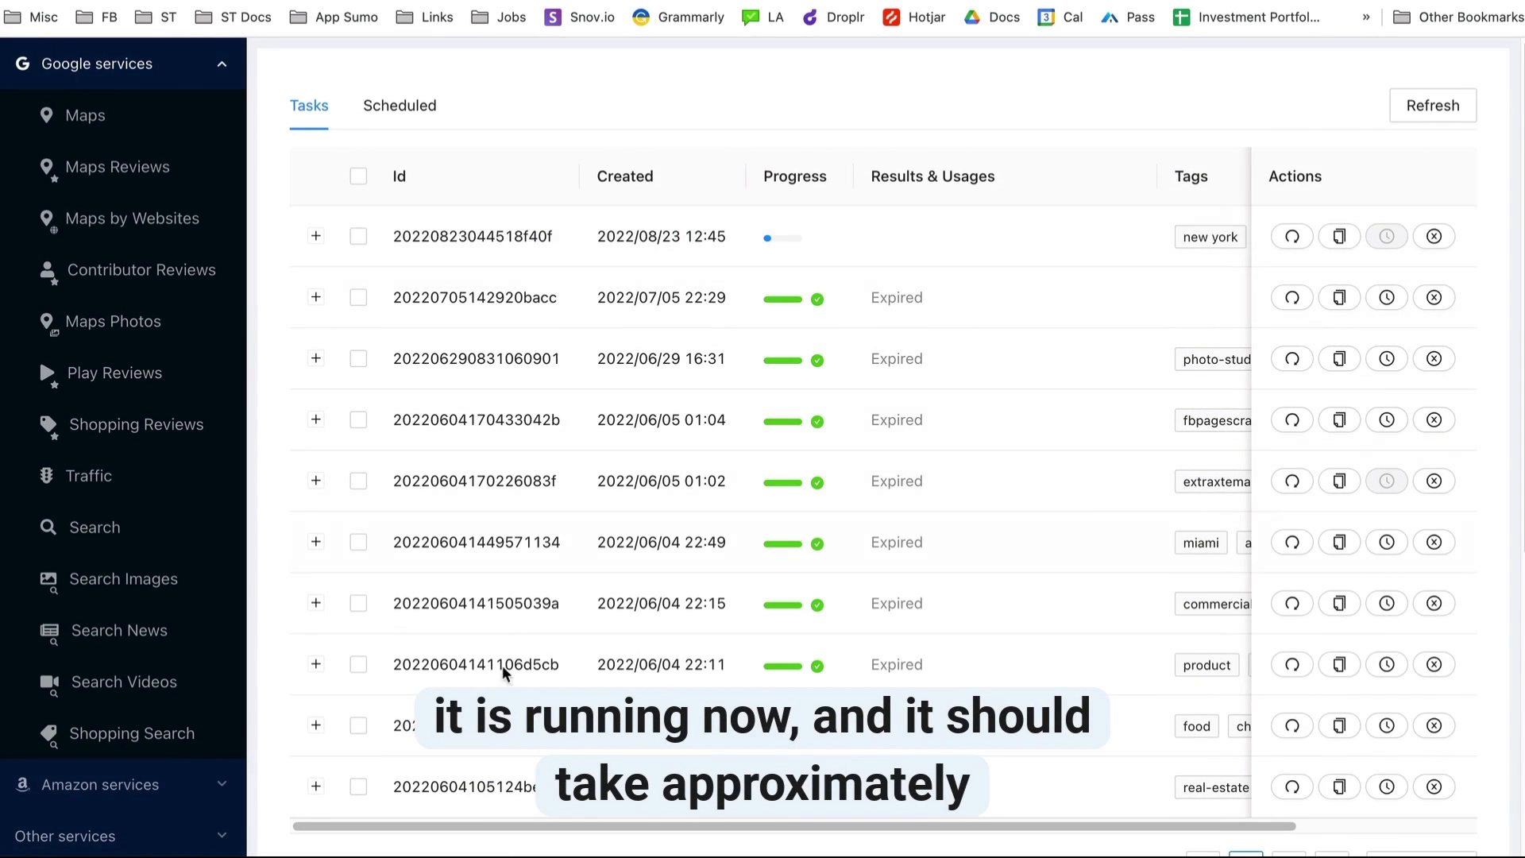
Check the new task's progress and the emails and contacts usage of its Google Maps data.
{"action": "mouse_move", "coordinate": [780, 240]}
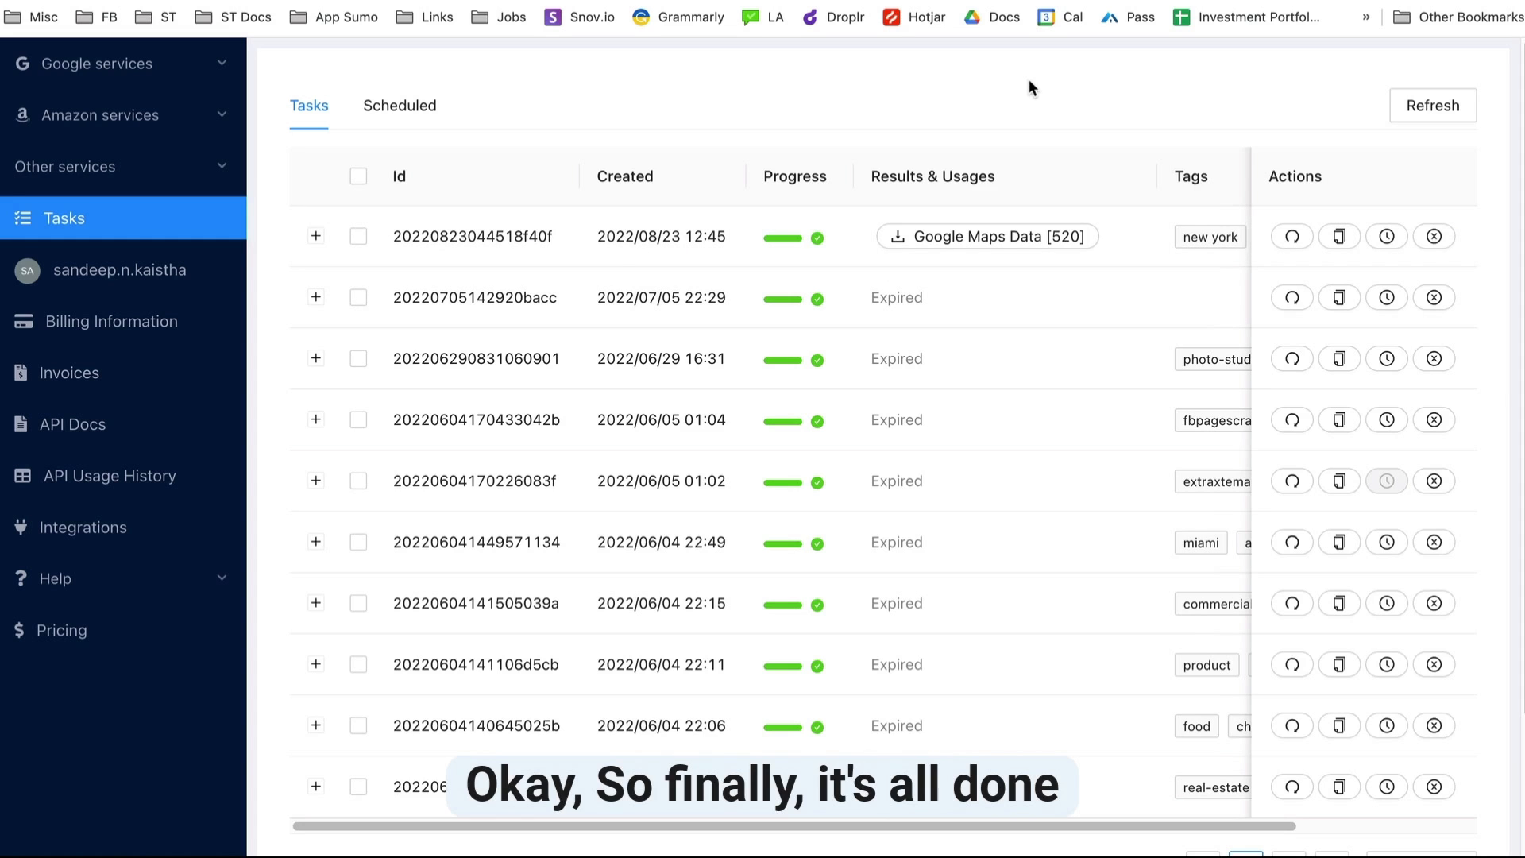
{"action": "mouse_move", "coordinate": [1004, 242]}
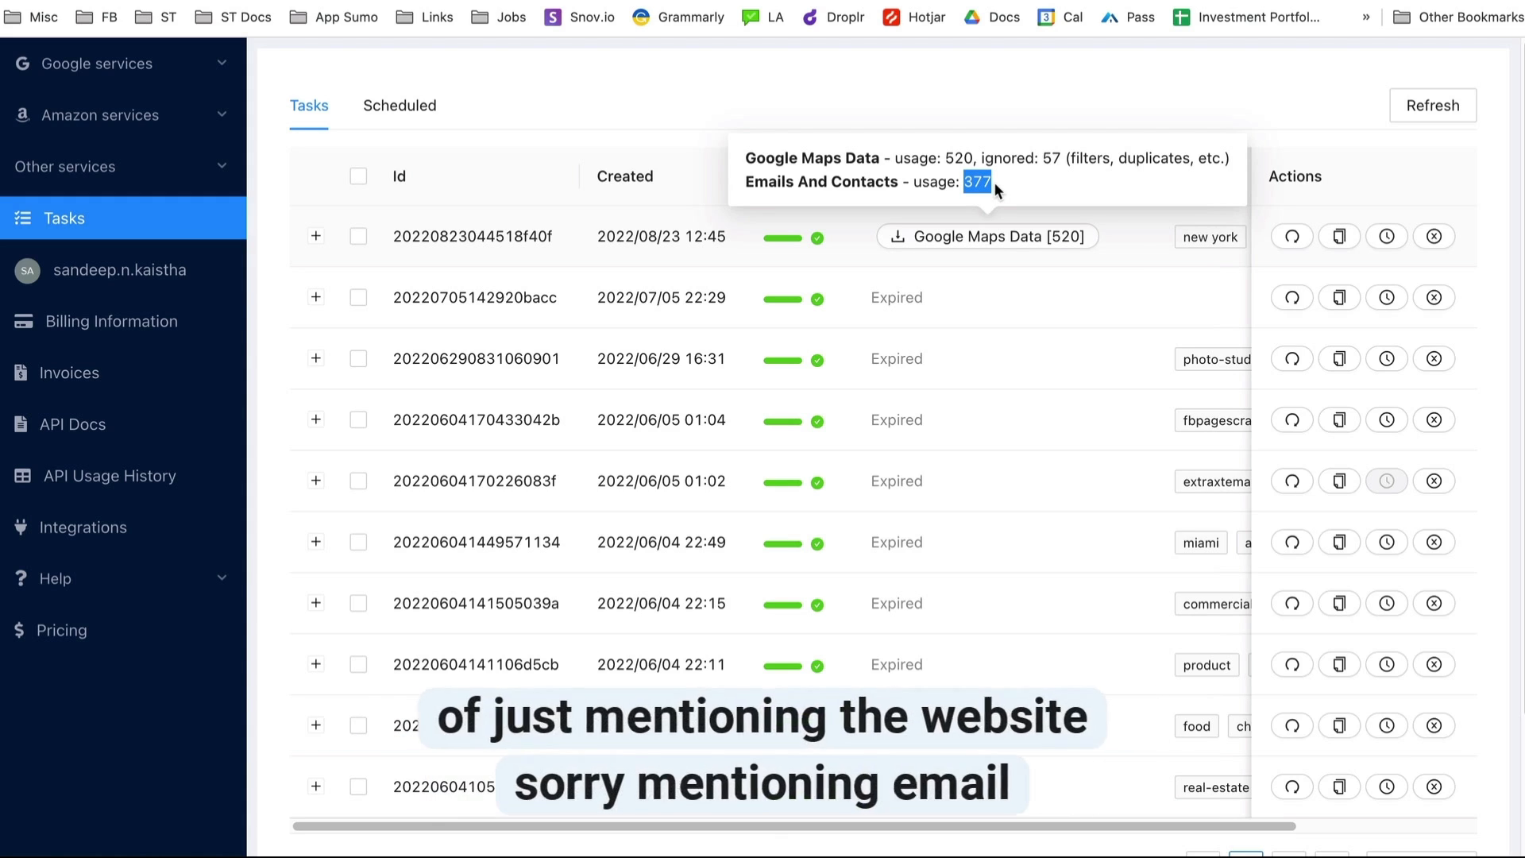
{"action": "left_click", "coordinate": [978, 183]}
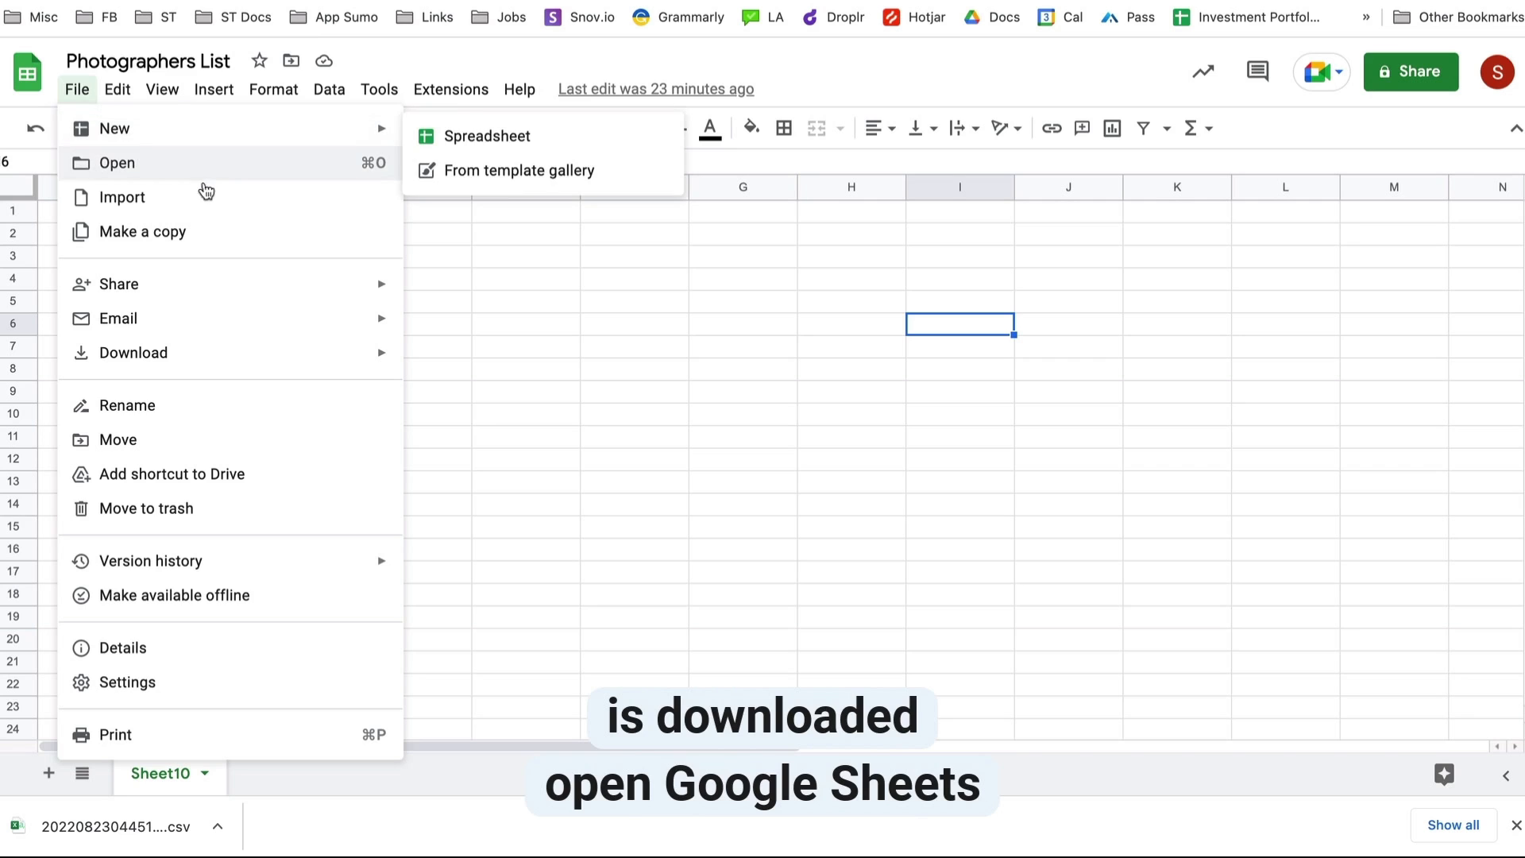
Upload the downloaded new_york_wedding_portrait CSV file from the device for import into the Photographers List spreadsheet.
{"action": "left_click", "coordinate": [199, 200]}
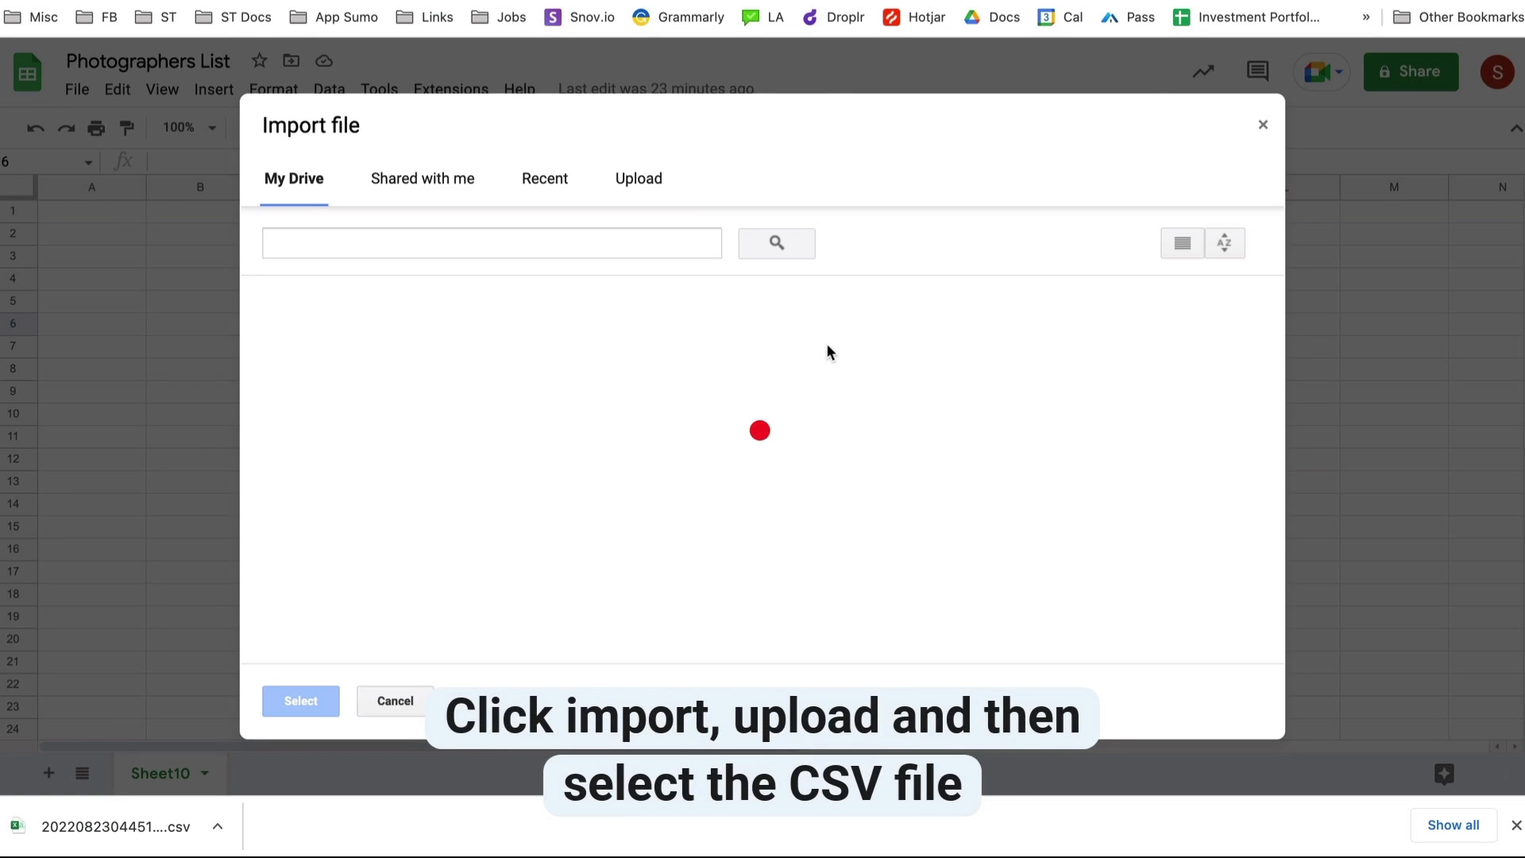
{"action": "left_click", "coordinate": [633, 184]}
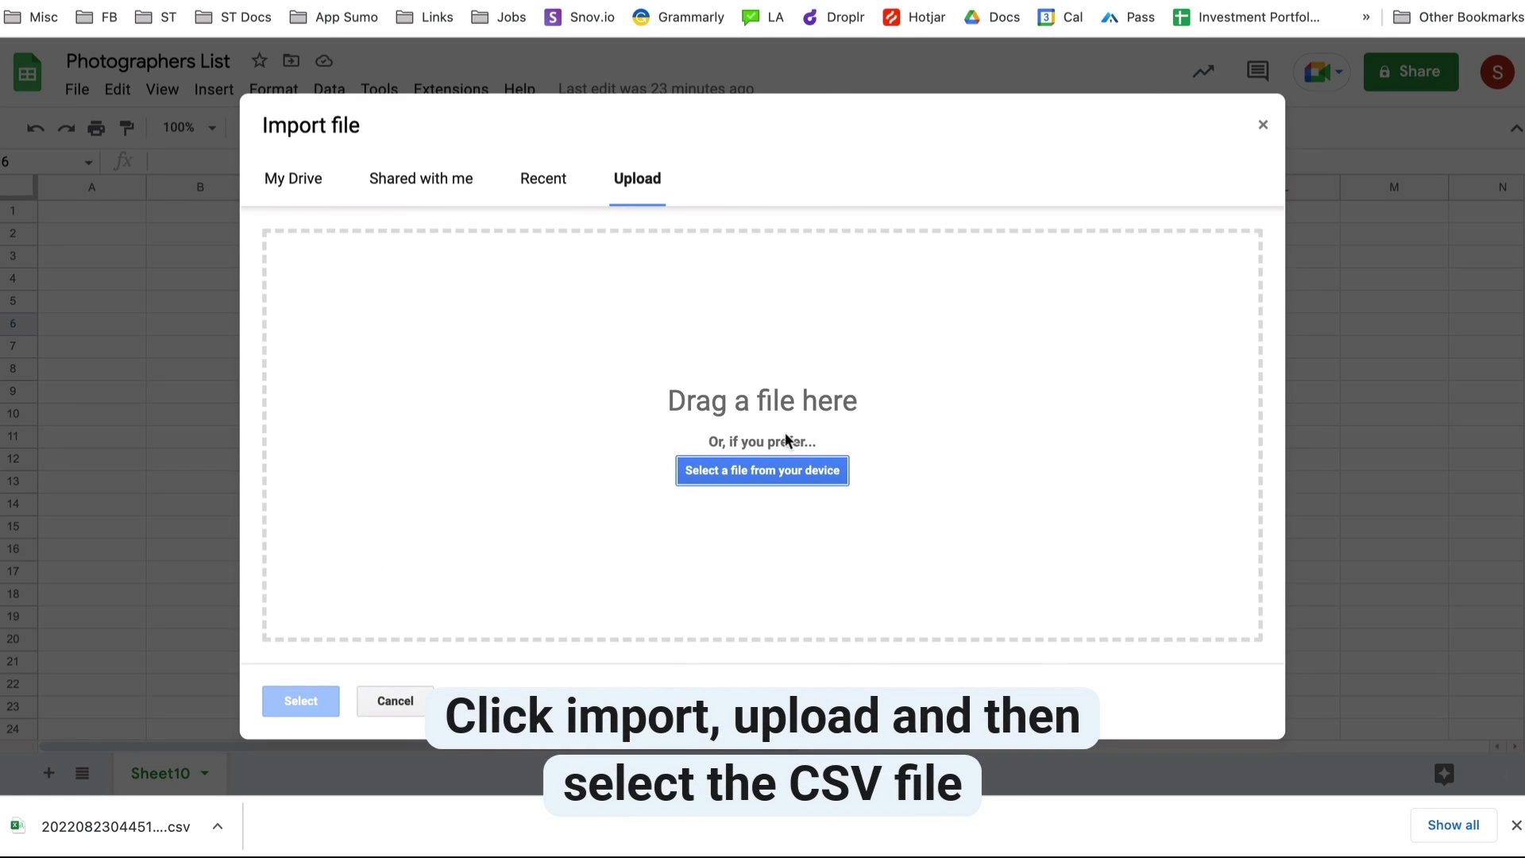
{"action": "left_click", "coordinate": [763, 469]}
{"action": "left_click", "coordinate": [562, 388]}
{"action": "left_click", "coordinate": [1253, 595]}
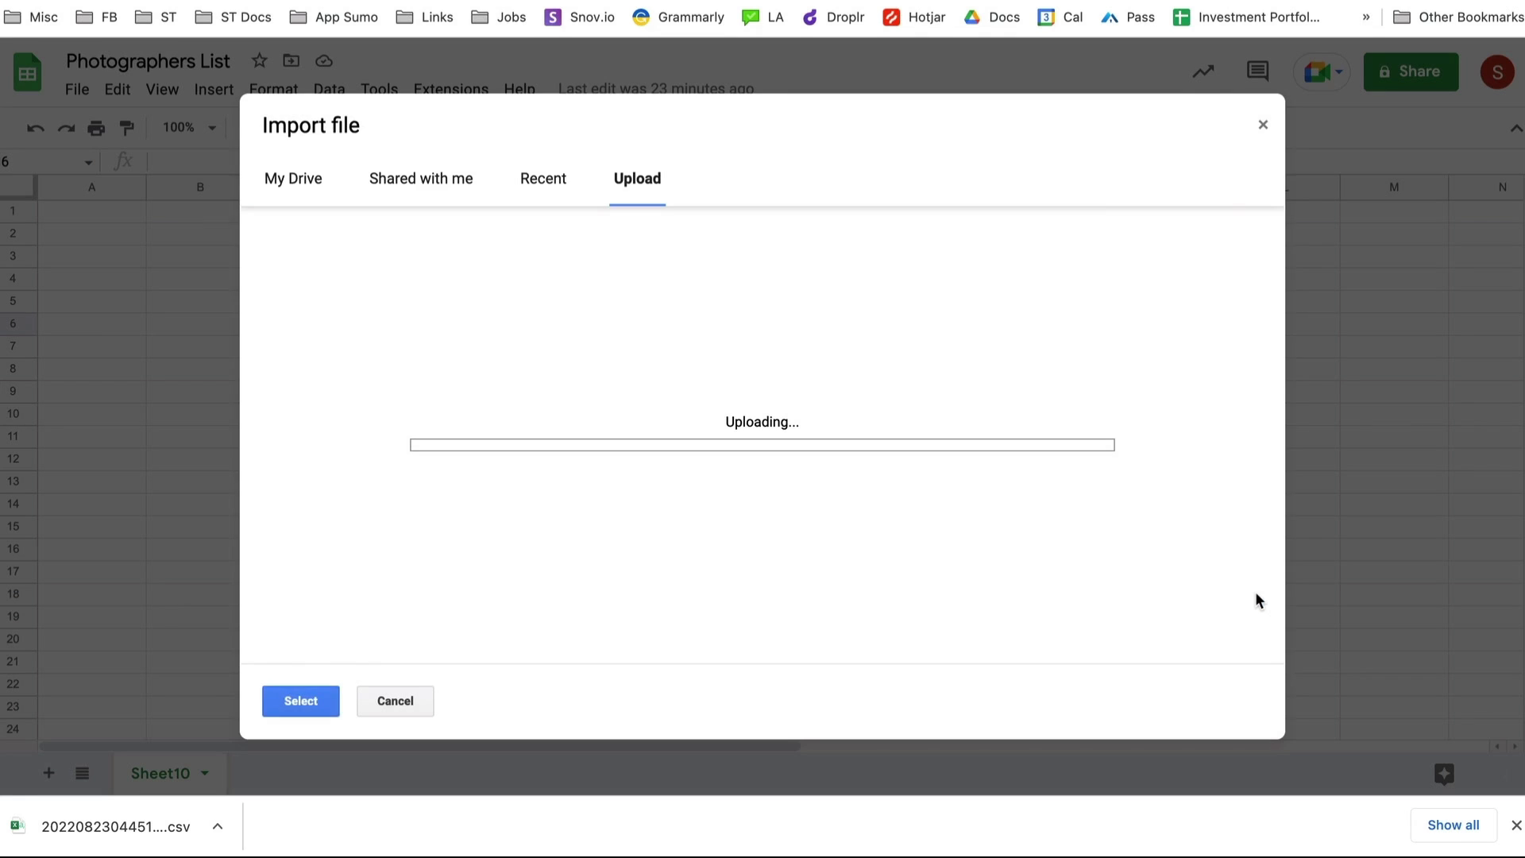
Import the CSV data as a new sheet, keeping automatic separator detection and text conversion.
{"action": "left_click", "coordinate": [629, 443]}
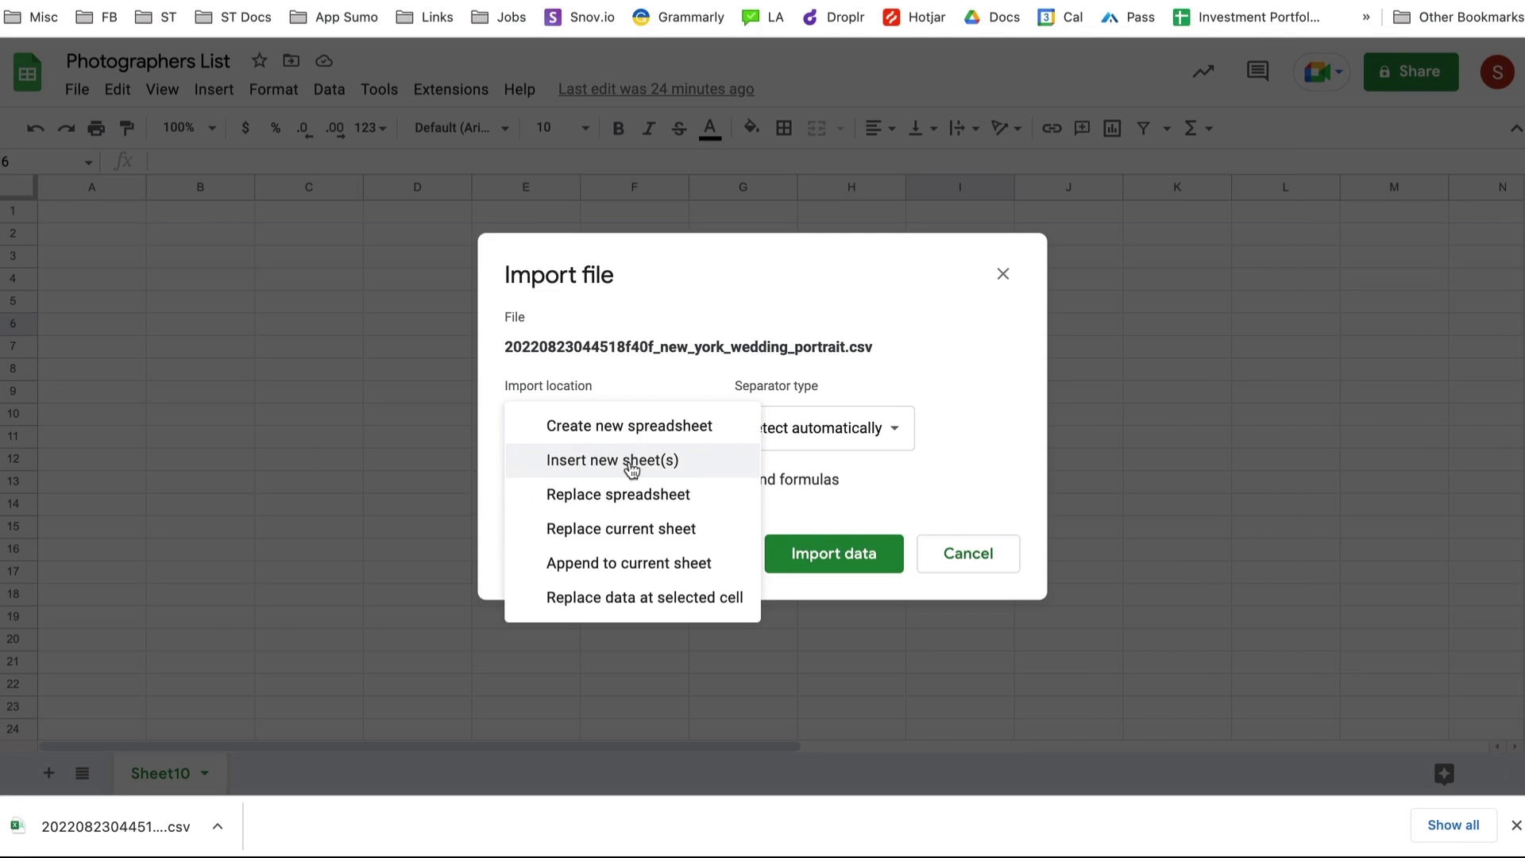
{"action": "left_click", "coordinate": [627, 465]}
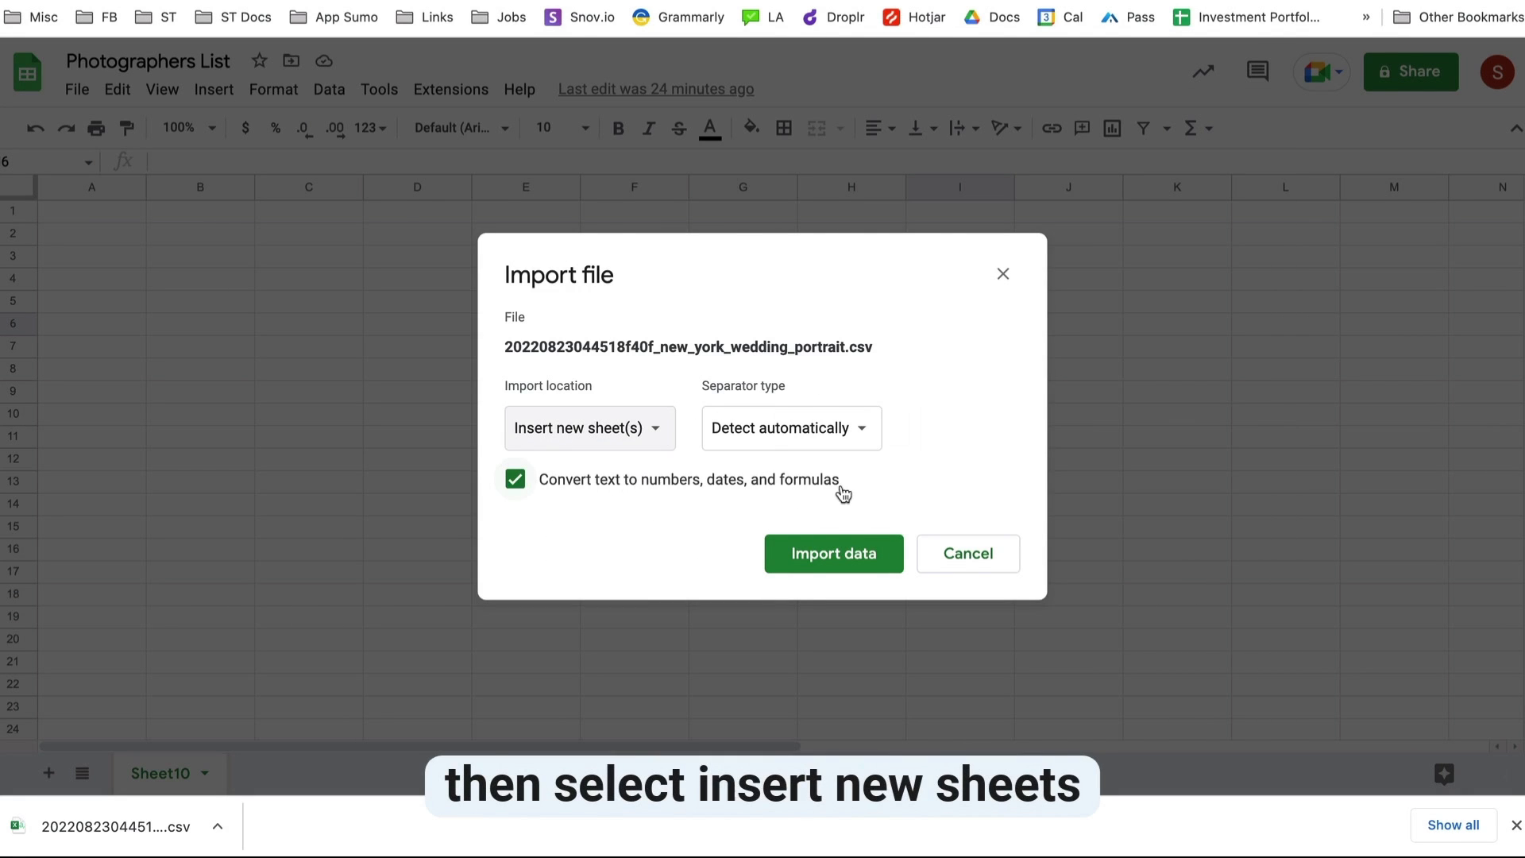
{"action": "left_click", "coordinate": [834, 553]}
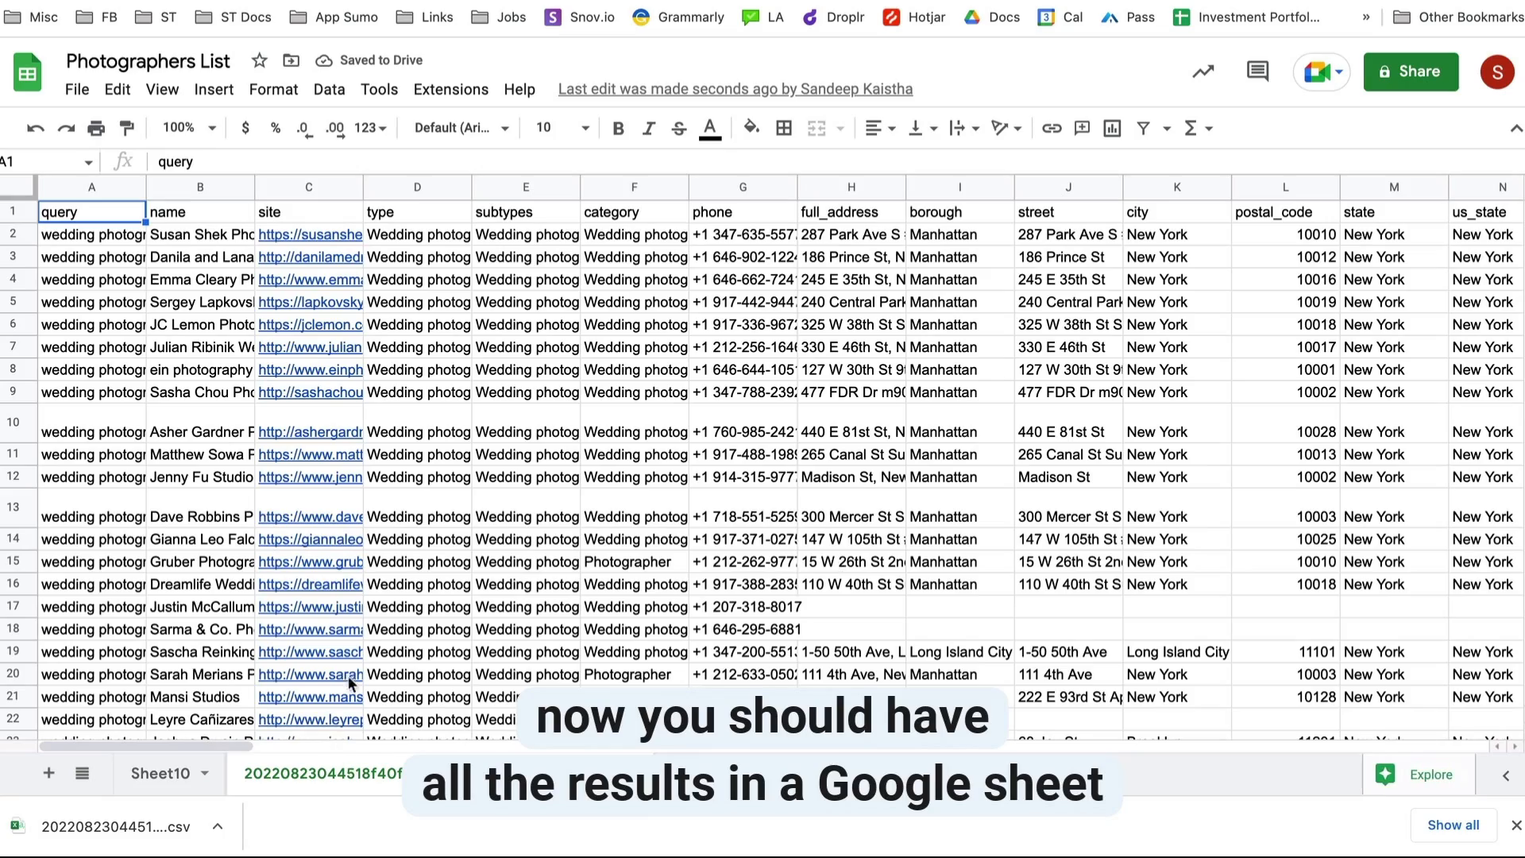
Look through the imported photographer rows and adjust the widths of the query, name and site columns.
{"action": "double_click", "coordinate": [146, 187]}
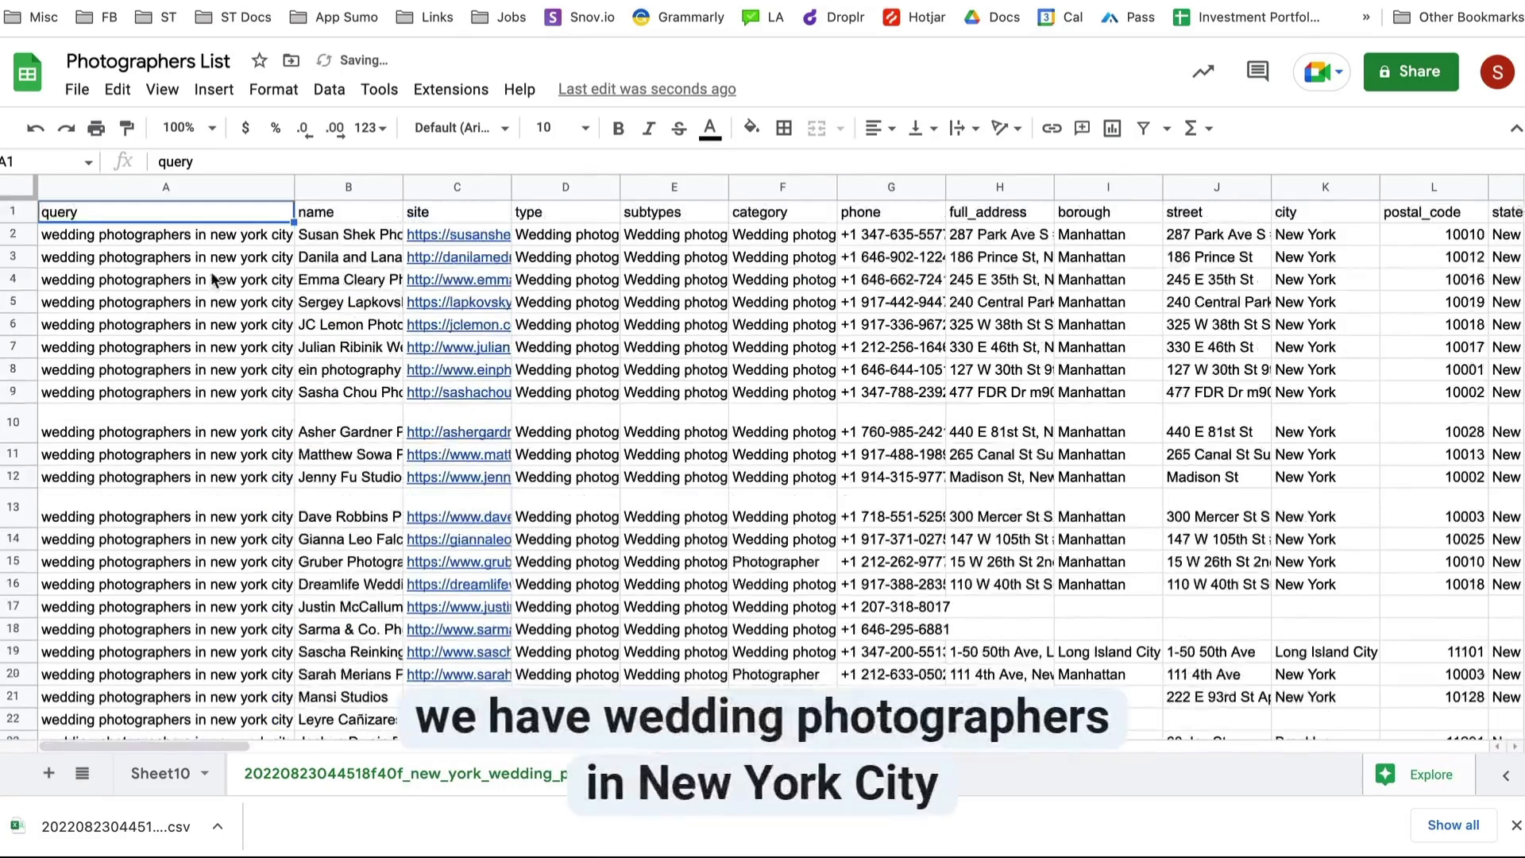
{"action": "scroll", "coordinate": [198, 346], "scroll_direction": "down", "scroll_amount": 20}
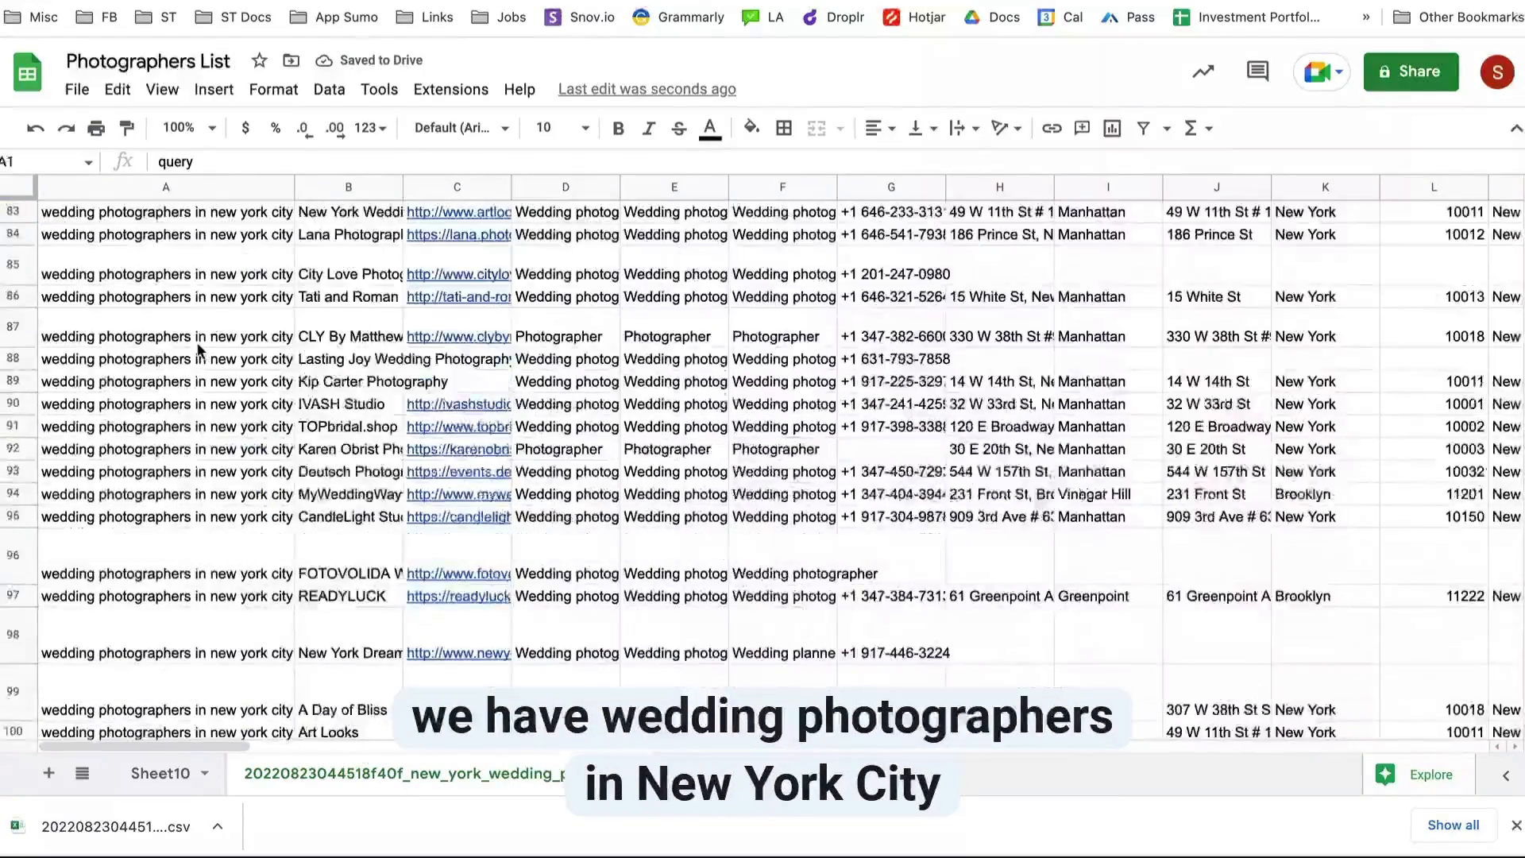
{"action": "scroll", "coordinate": [199, 350], "scroll_direction": "down", "scroll_amount": 20}
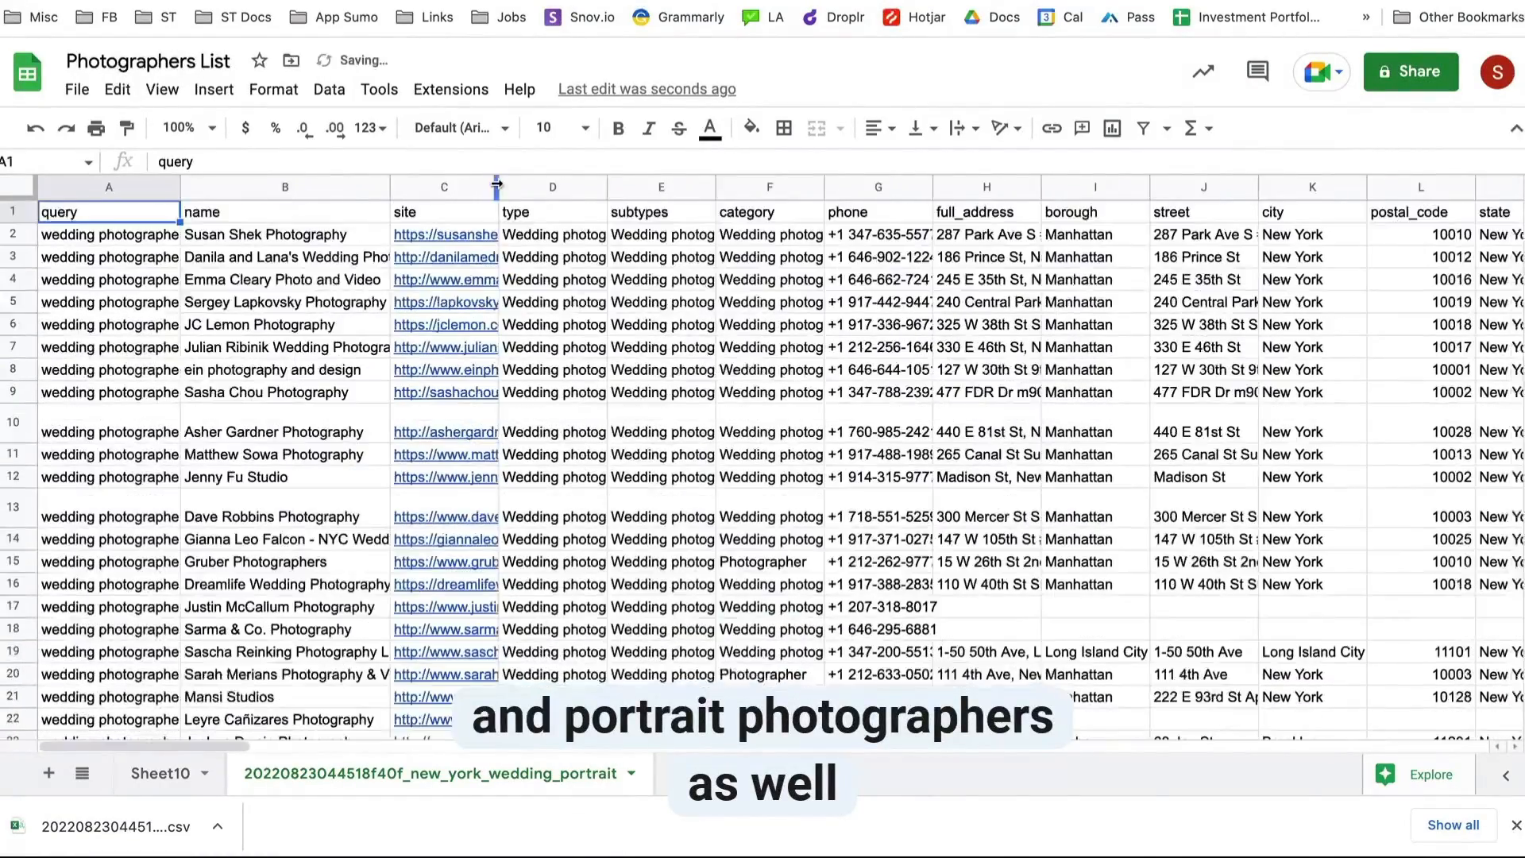
{"action": "left_click_drag", "start_coordinate": [497, 188], "coordinate": [643, 196]}
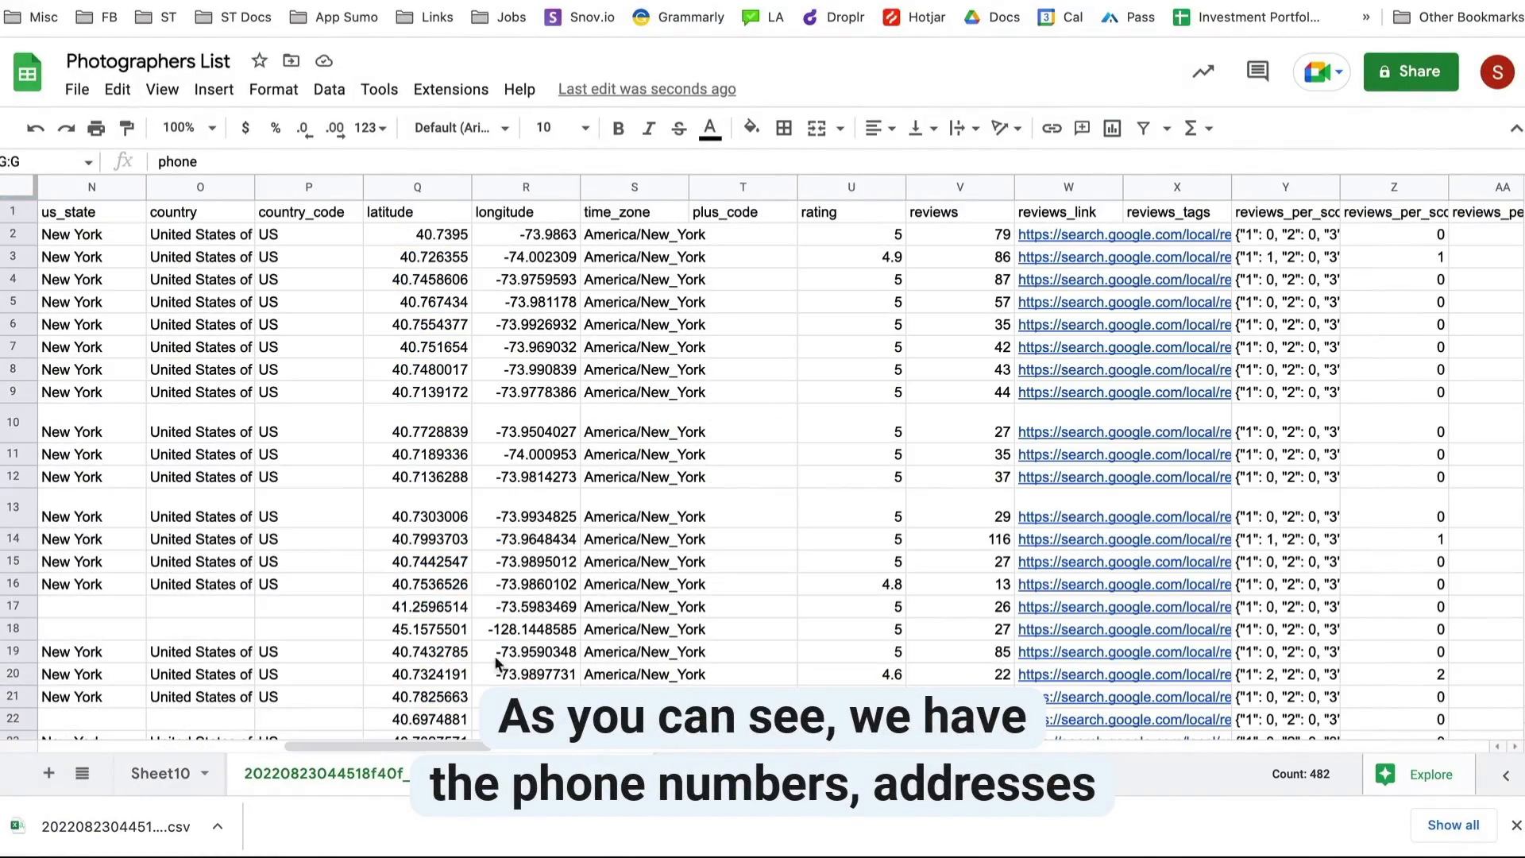
Examine the review and email columns of the imported sheet, including the email_2 entry in row 8.
{"action": "left_click_drag", "start_coordinate": [452, 746], "coordinate": [1097, 778]}
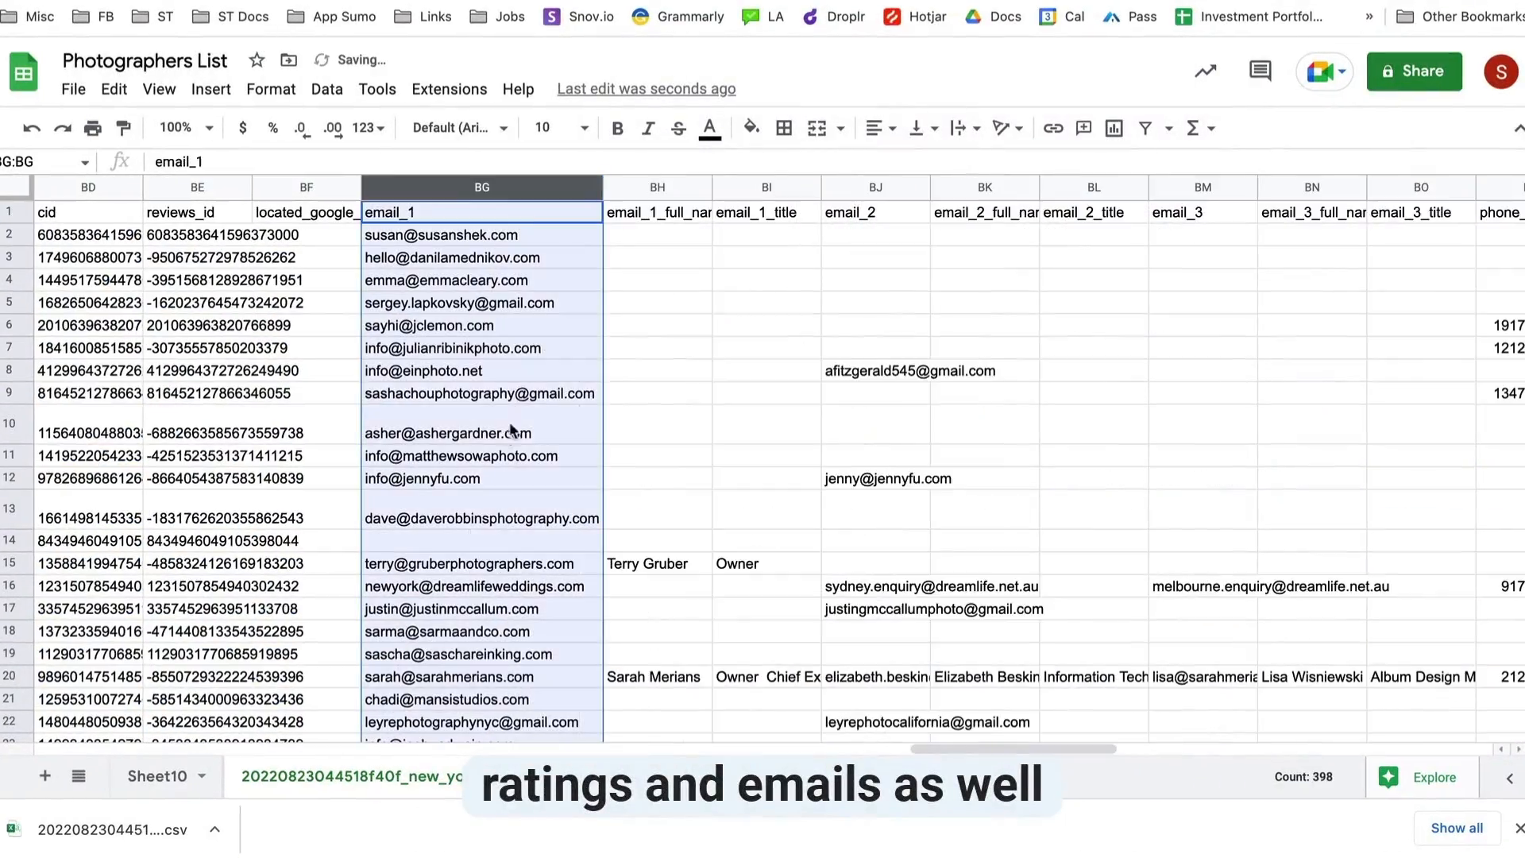
{"action": "left_click", "coordinate": [873, 372]}
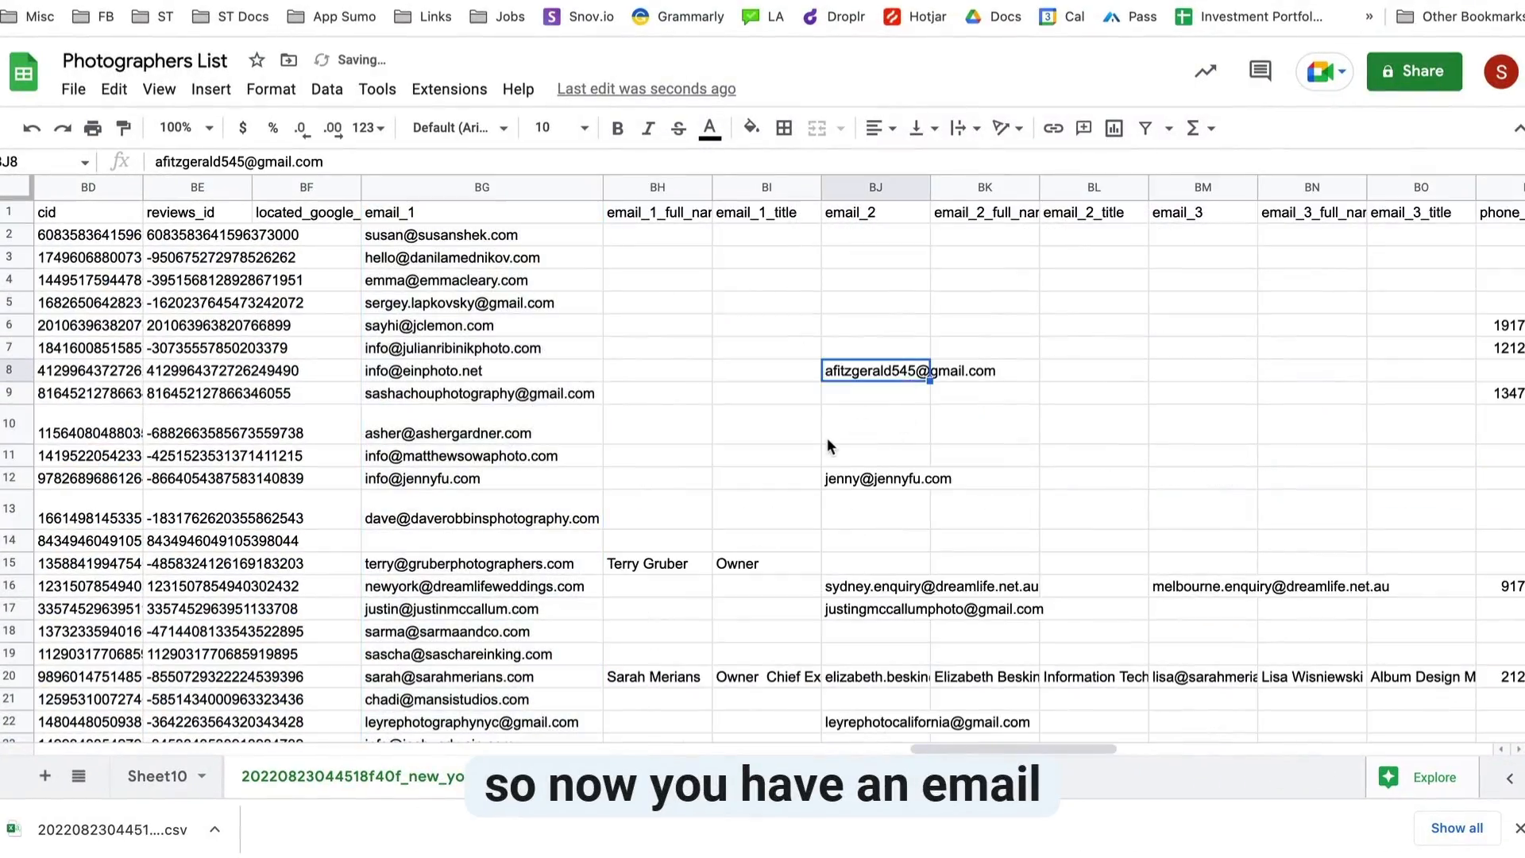